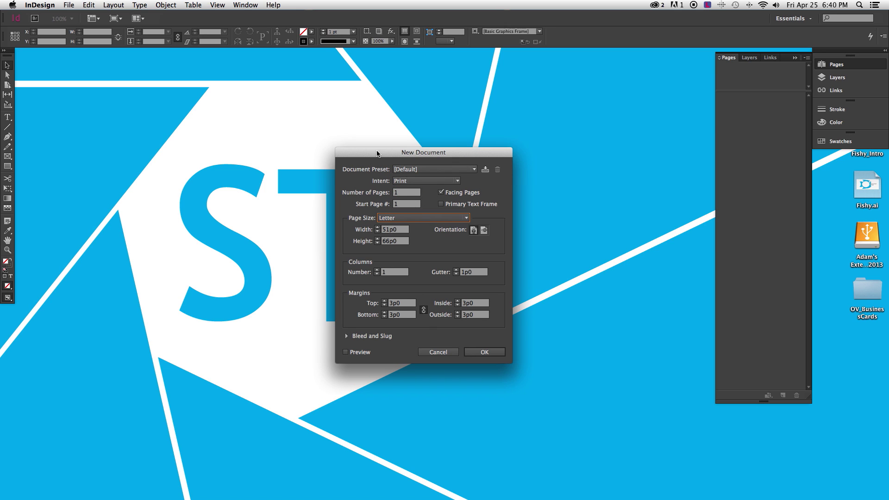
Accept the default Letter, one-page Print settings to create the new document Untitled-1.
left_click_drag(363, 147, 346, 142)
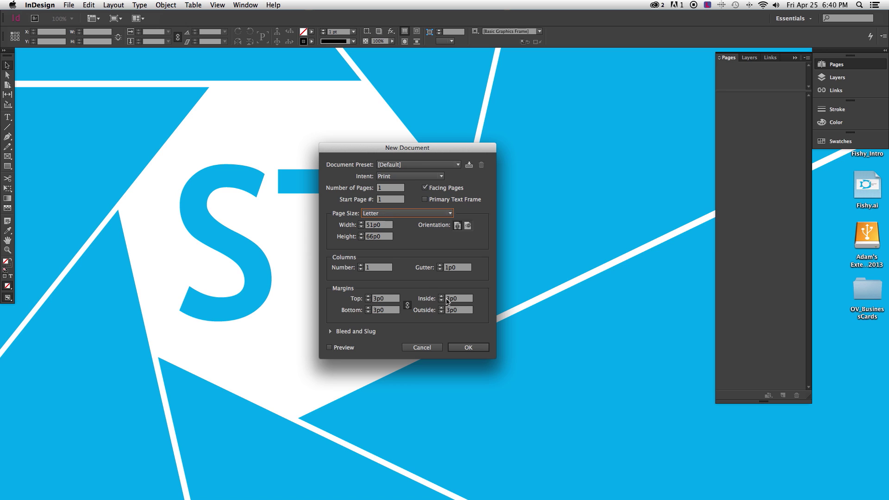
key("Return")
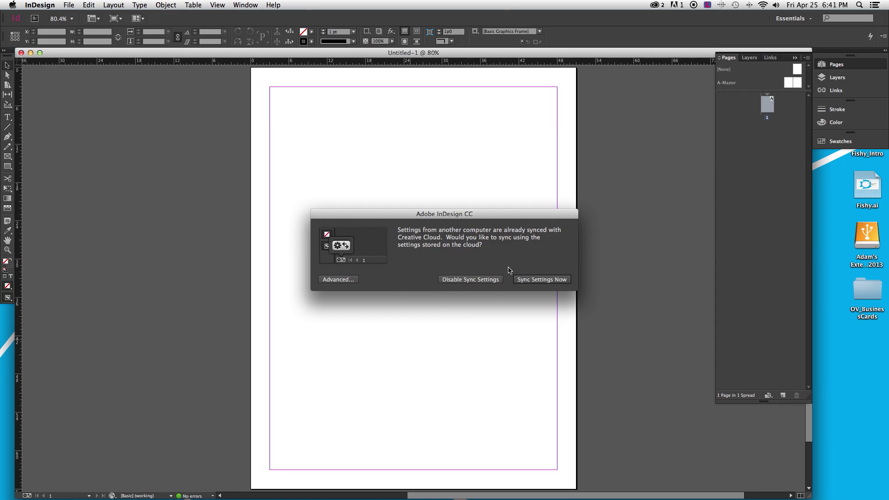
Dismiss the Creative Cloud settings-sync prompt with Disable Sync Settings.
left_click(490, 280)
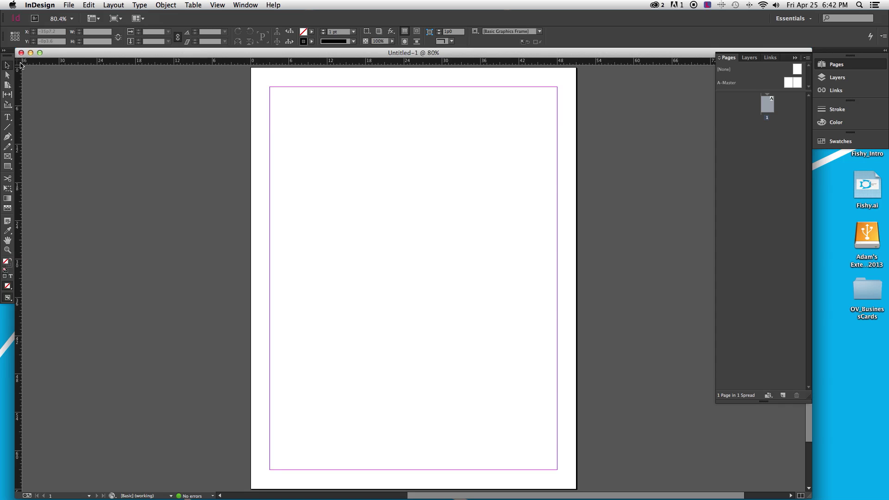
Switch the ruler units from the ruler-corner menu to Points, then to Inches.
right_click(20, 64)
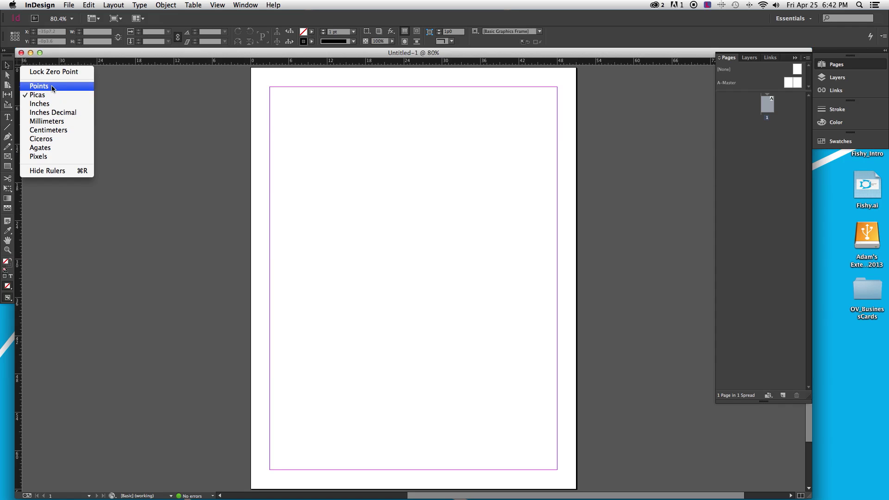
left_click(53, 87)
right_click(20, 65)
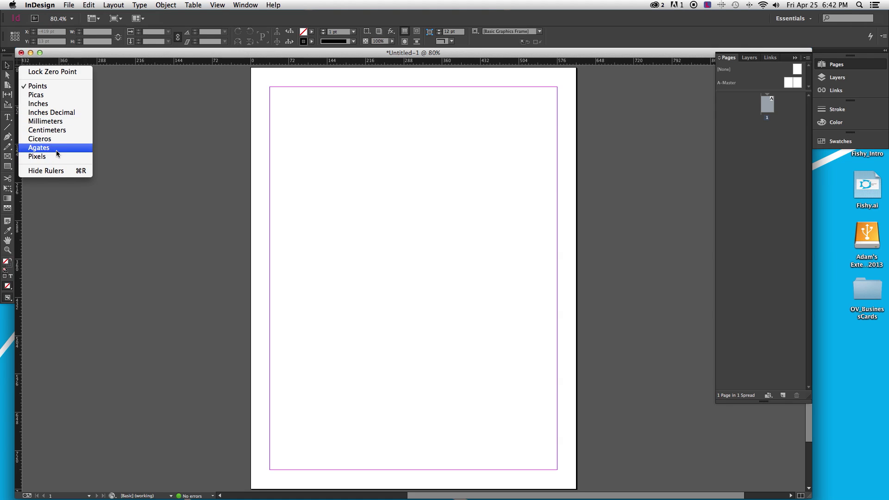
left_click(49, 106)
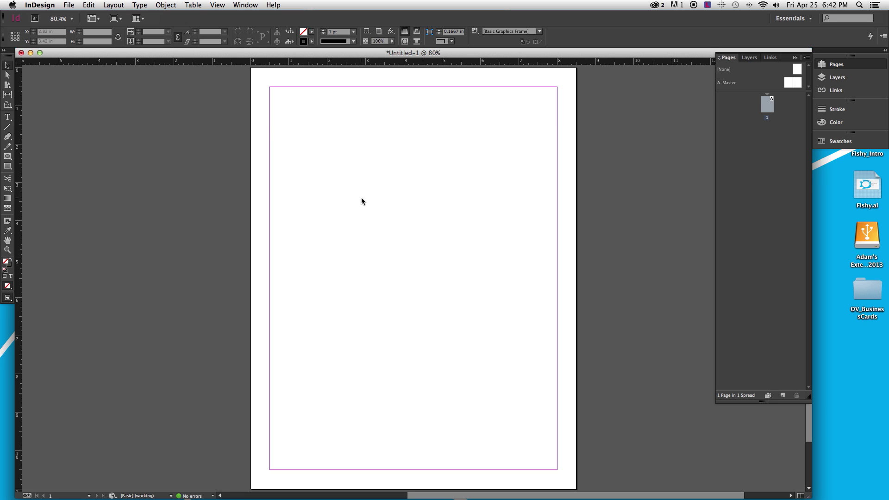
Draw a rectangle frame and size it to 3.5 in wide by 2 in high.
left_click(7, 157)
left_click_drag(283, 120, 481, 186)
left_click(7, 65)
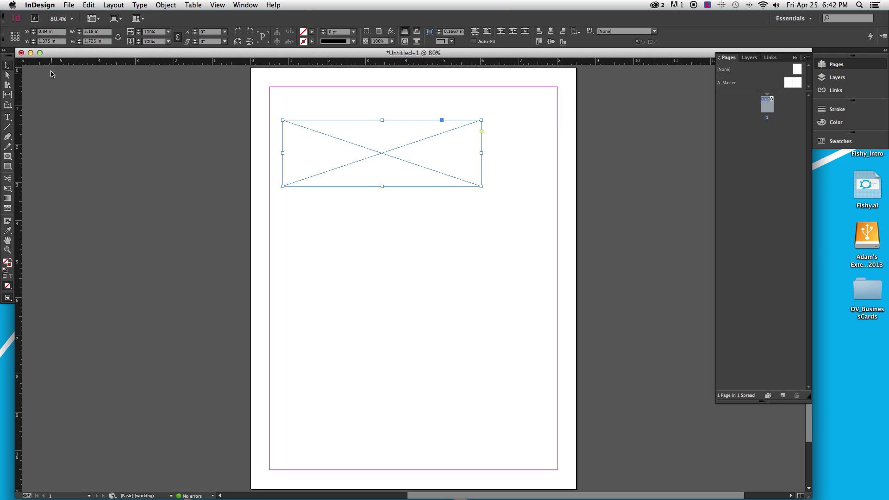
left_click(94, 31)
type("3.5")
key("Tab")
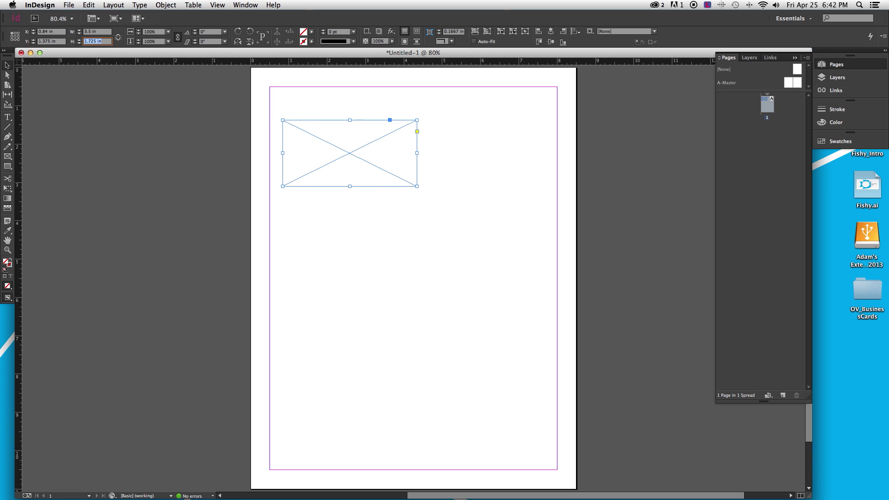
type("2")
key("Return")
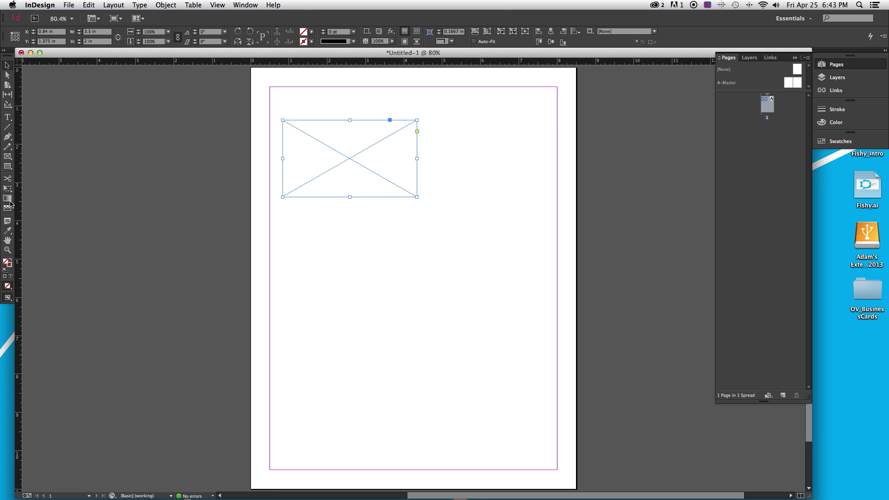
Snap the frame to the top-left margin corner and paste a second copy at the top right.
left_click_drag(323, 165, 308, 132)
key("super+v")
left_click_drag(382, 265, 433, 136)
left_click(390, 121, "shift")
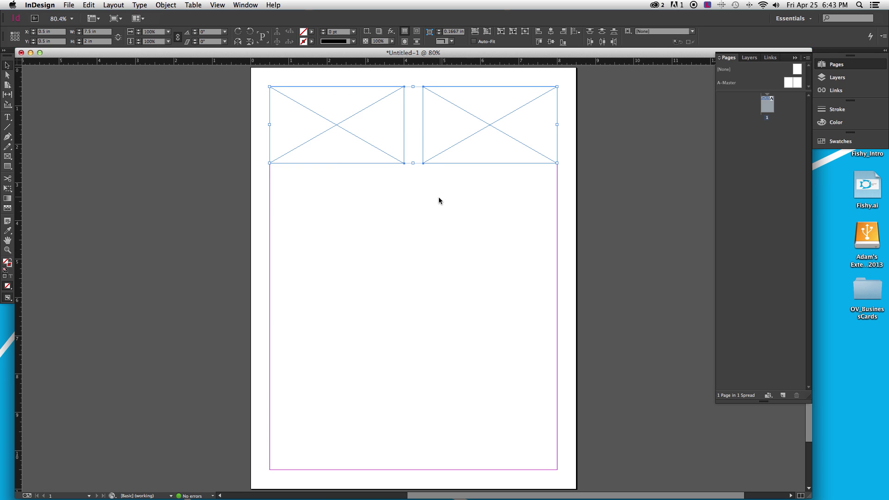
Duplicate the top frame pair into additional rows down the page.
key("super+alt+shift+d")
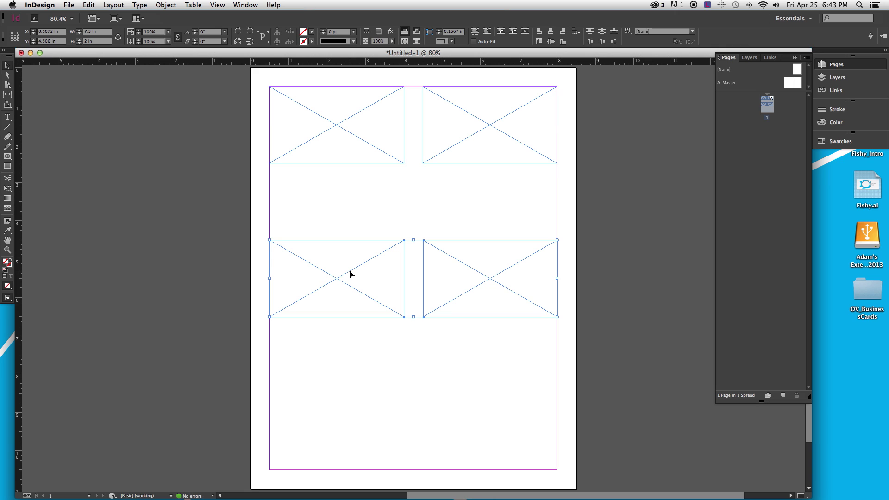
left_click_drag(349, 275, 354, 226)
left_click(338, 279)
left_click_drag(337, 279, 361, 331)
left_click_drag(353, 288, 361, 412)
Move rows two to four upward and paste another frame pair as the fifth row.
left_click_drag(264, 228, 519, 438)
left_click_drag(377, 240, 326, 277)
left_click_drag(268, 277, 527, 421)
left_click_drag(353, 237, 357, 228)
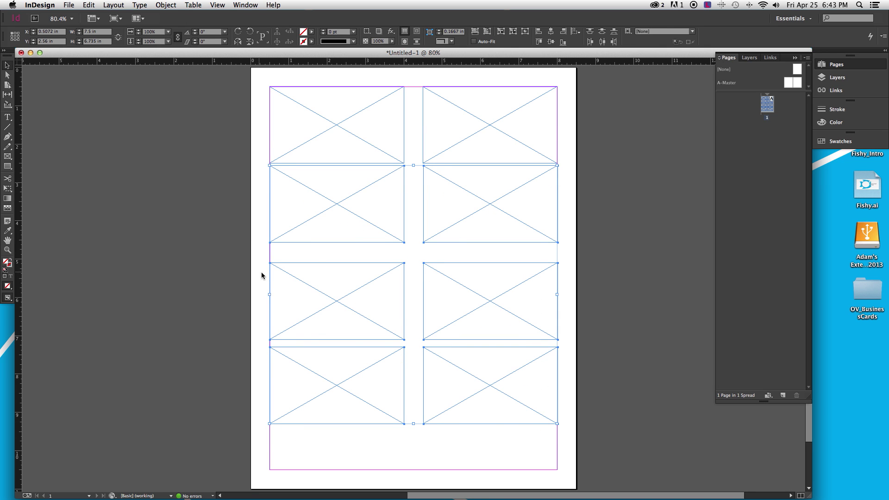
left_click_drag(261, 276, 500, 451)
left_click_drag(342, 330, 343, 316)
left_click(268, 371)
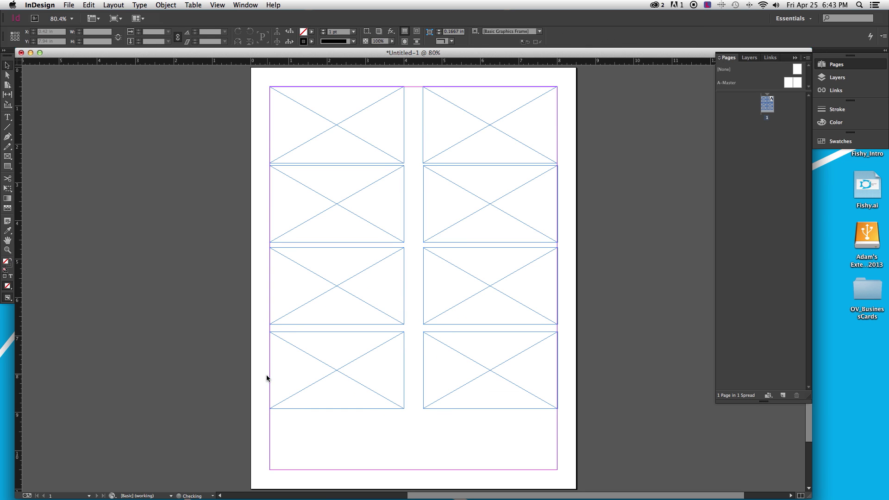
key("super+v")
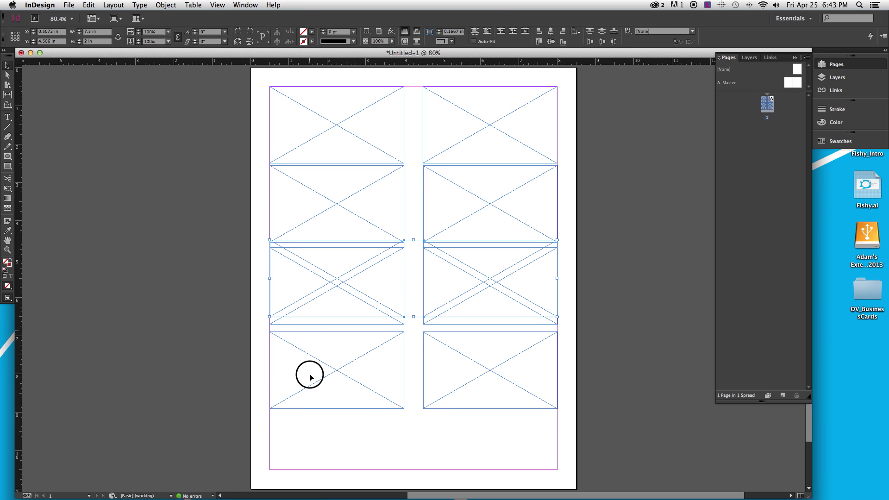
left_click_drag(310, 378, 298, 477)
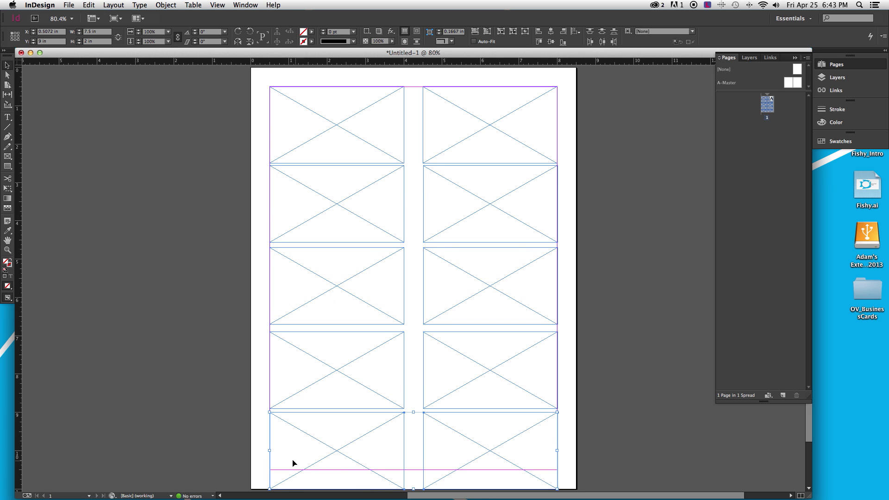
left_click(236, 426)
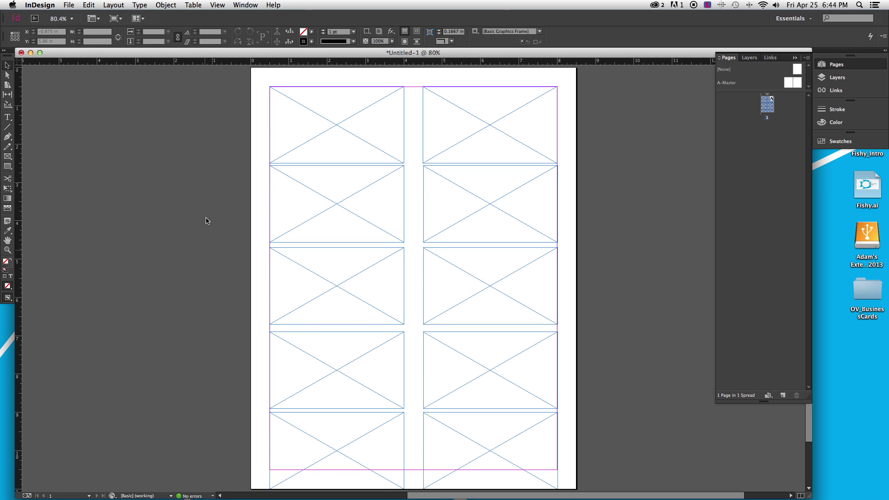
Distribute the vertical centers of the left and right frame columns.
left_click_drag(261, 143, 556, 422)
left_click(261, 155)
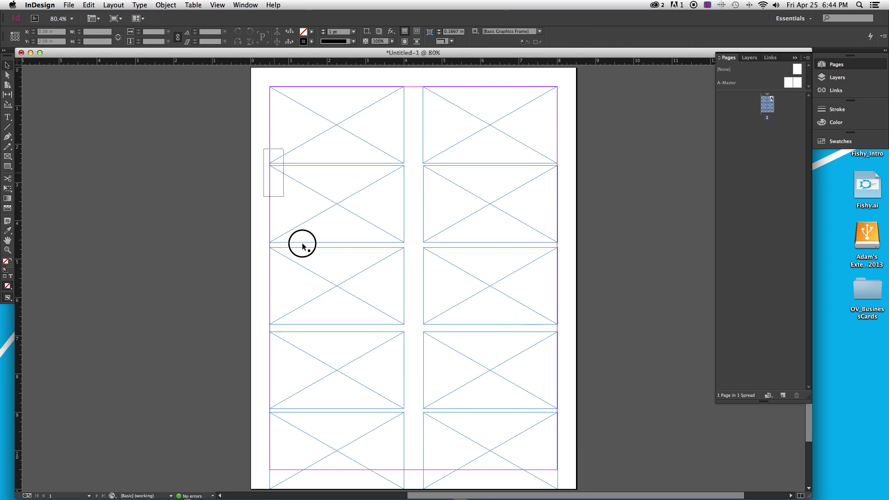
left_click_drag(302, 244, 334, 456)
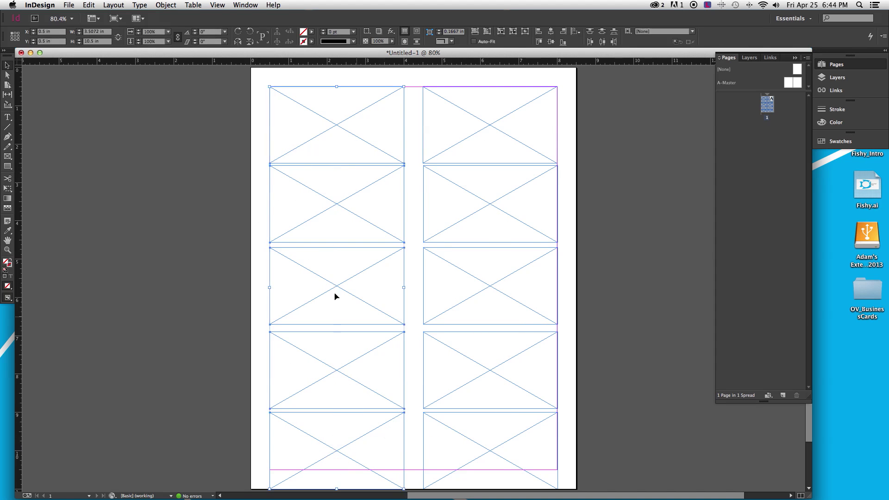
left_click(600, 33)
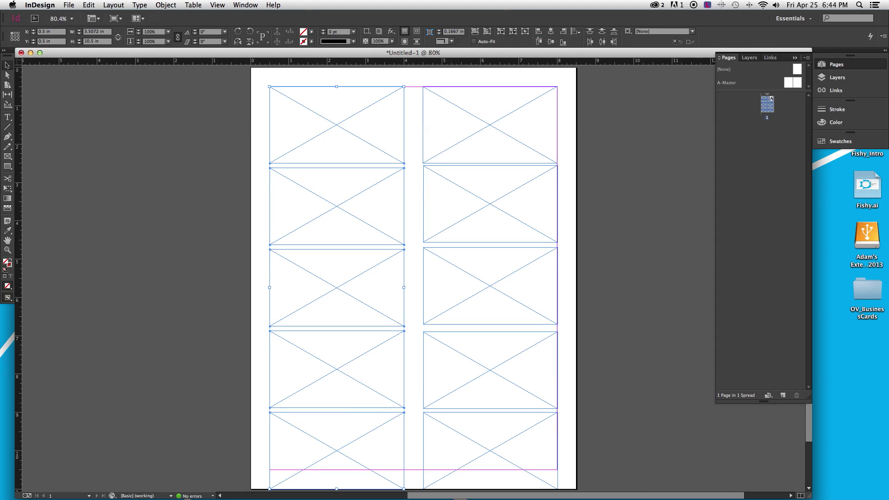
left_click_drag(563, 148, 491, 443)
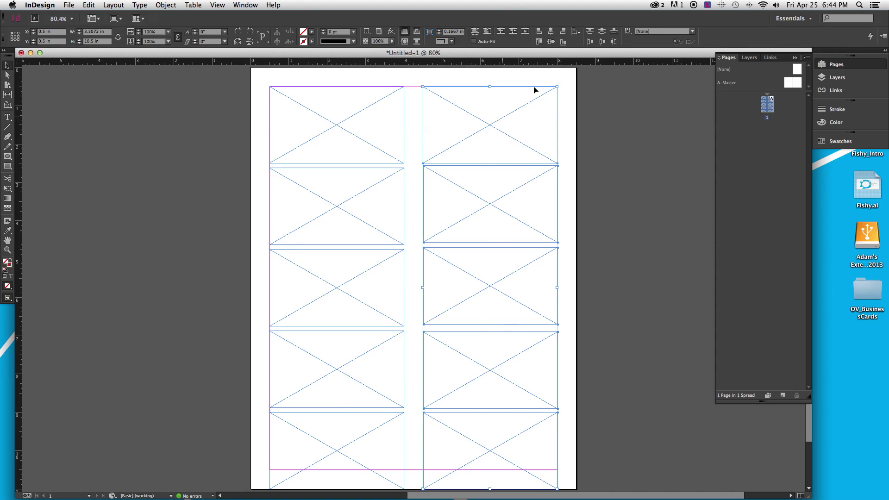
left_click(602, 34)
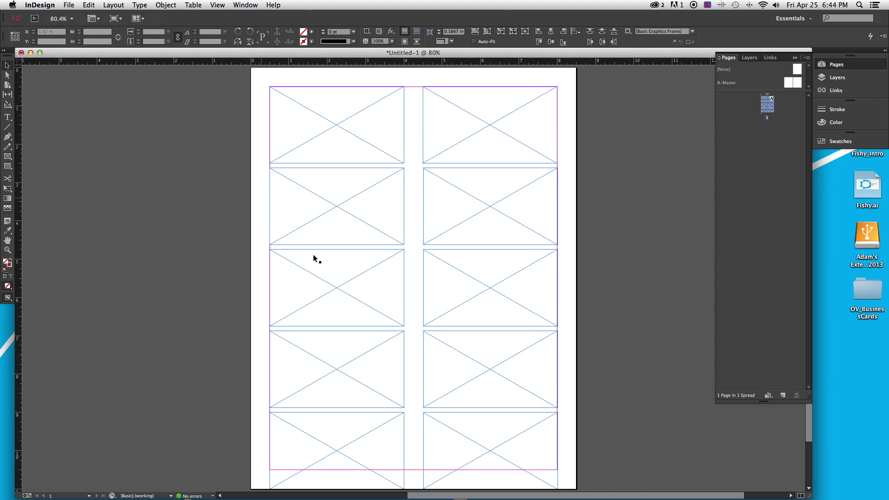
Undo a stray frame move and select all ten frames, showing the 7.5 × 10.5 in grid.
left_click(262, 203)
left_click_drag(480, 295, 493, 348)
key("super+z")
left_click_drag(414, 145, 513, 445)
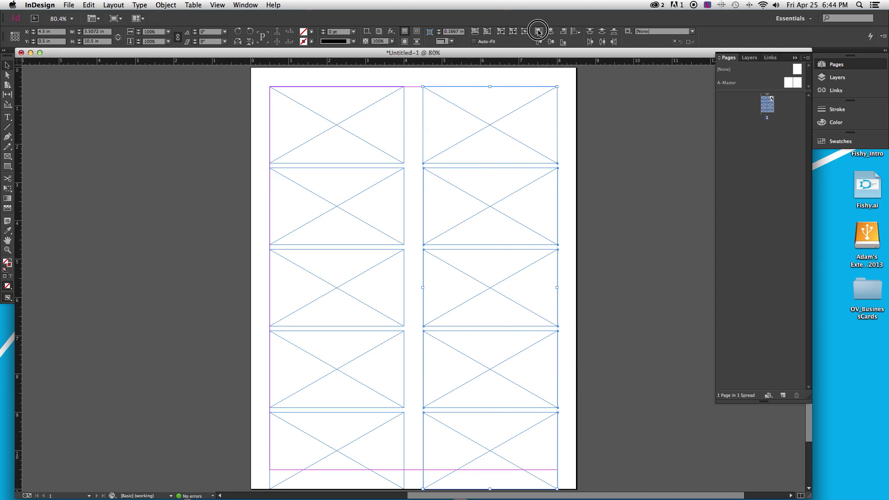
left_click_drag(262, 155, 363, 467)
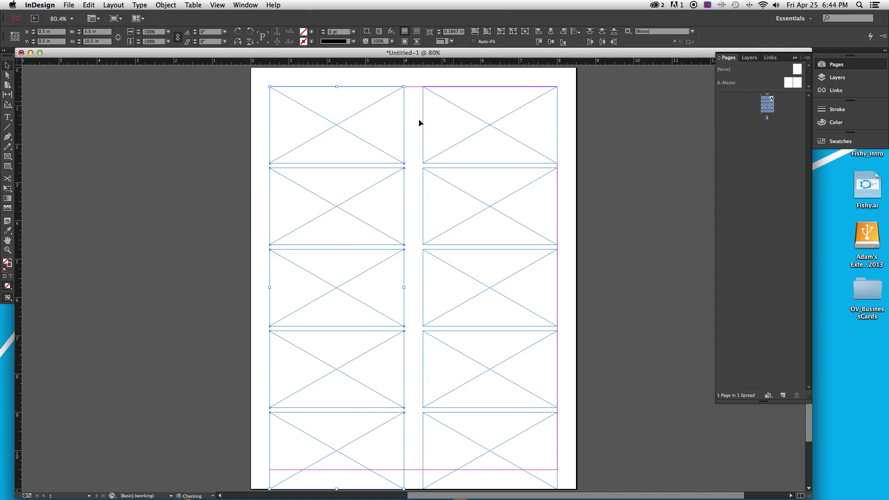
left_click(267, 162)
left_click_drag(257, 137, 510, 459)
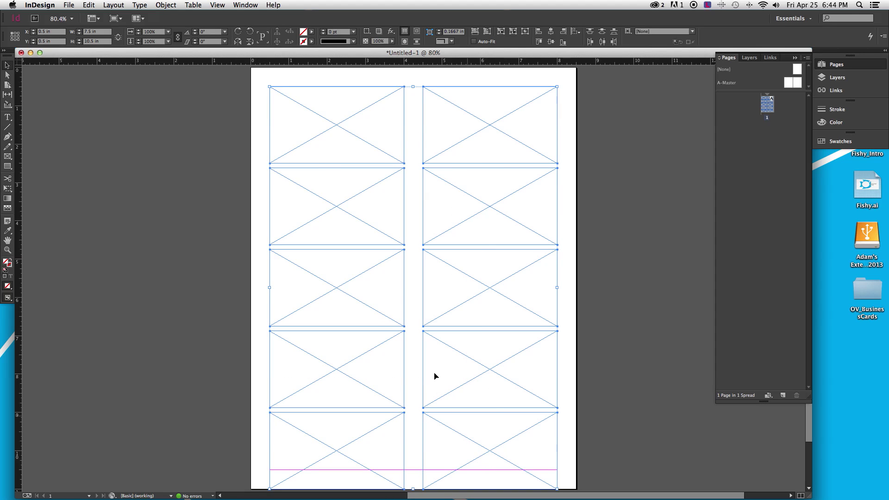
left_click(88, 33)
In Margins and Columns, set 0.25 in top/bottom, 0.5 in inside/outside, 2 columns, 0.5 in gutter.
left_click(114, 5)
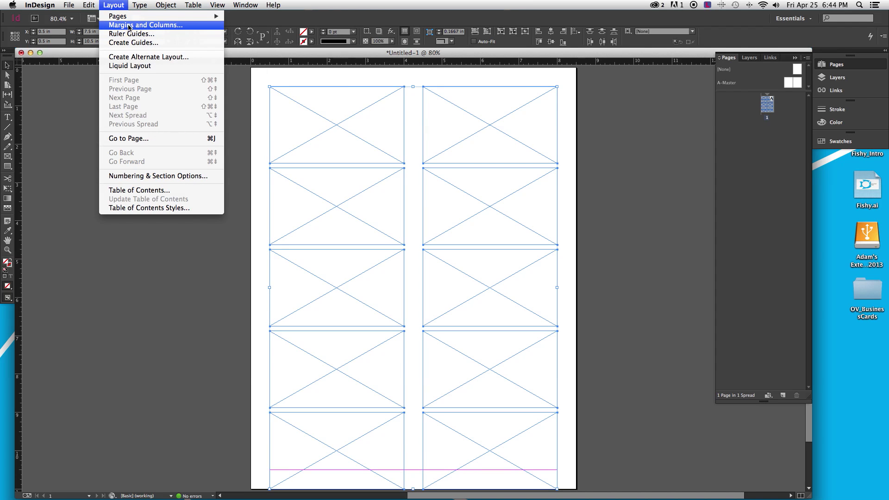
left_click(129, 26)
left_click_drag(401, 207, 484, 174)
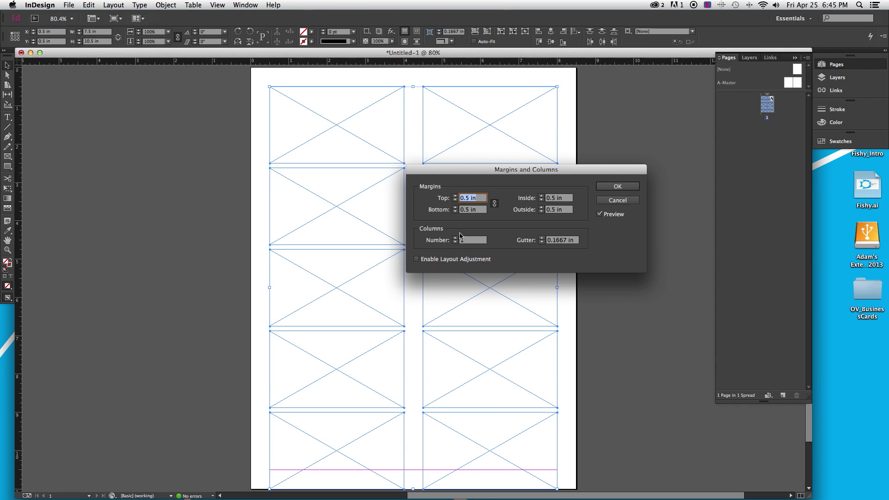
type(".25")
left_click(494, 203)
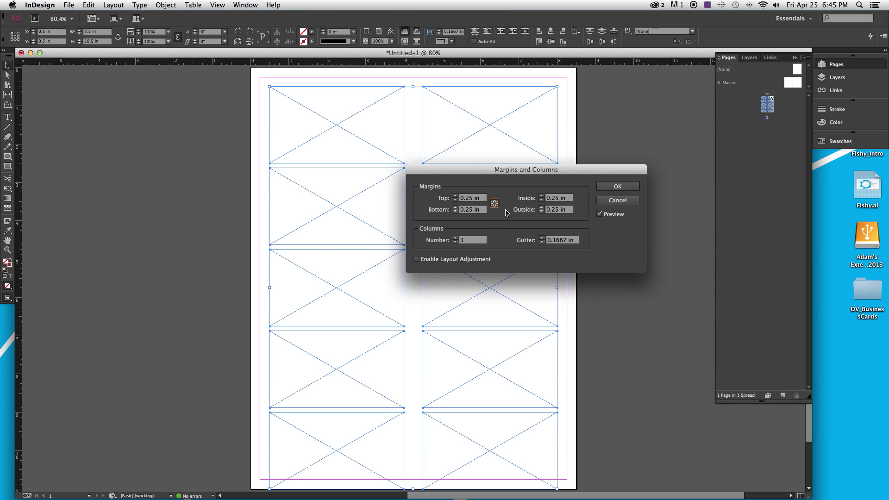
left_click(567, 199)
type(".5")
key("Tab")
type(".5")
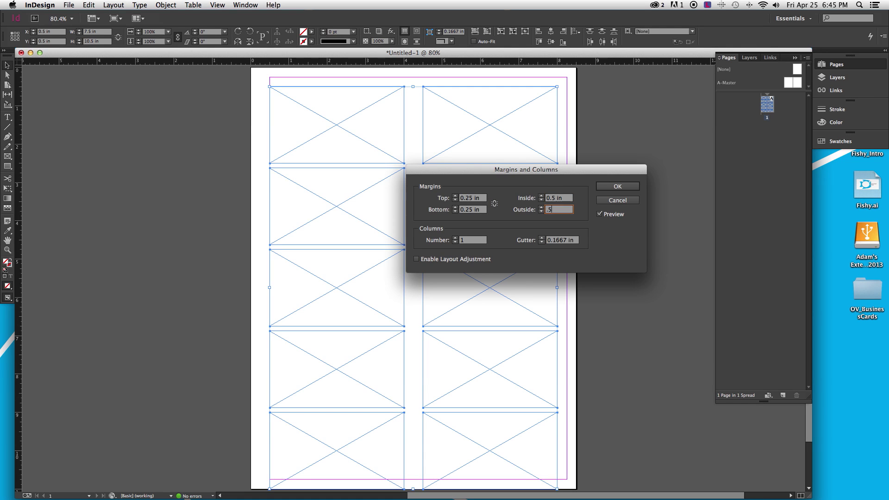
key("Tab")
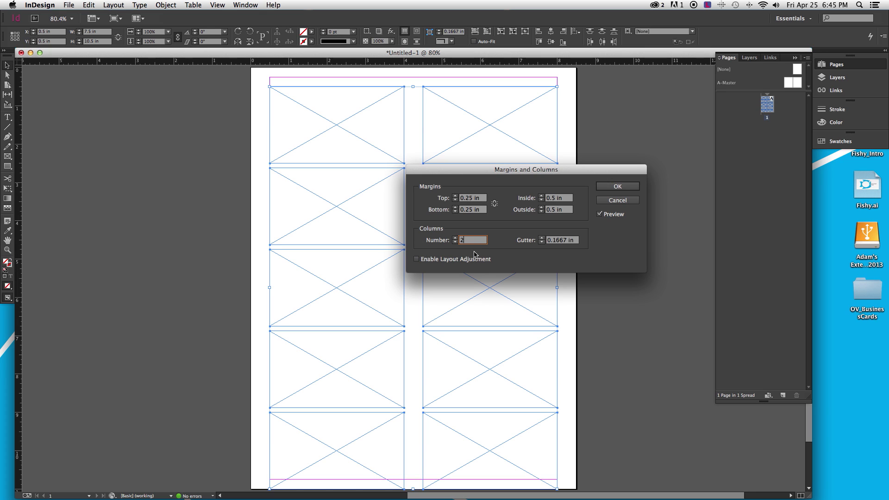
key("Tab")
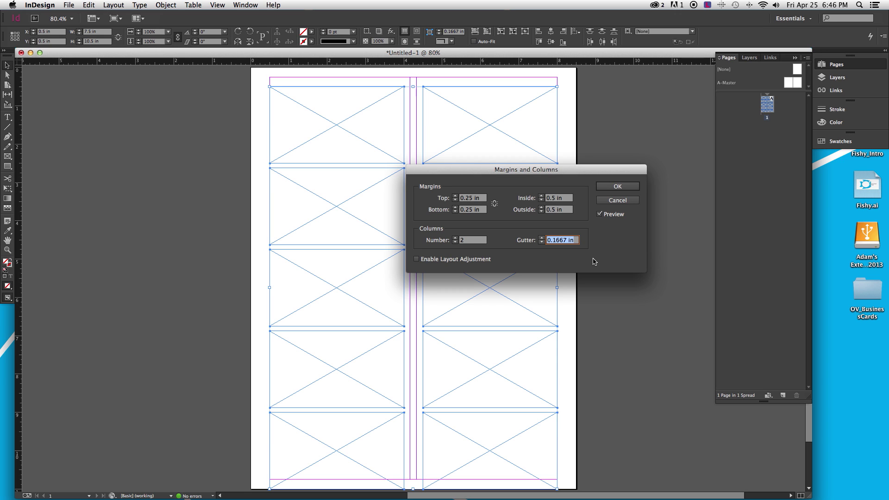
type(".5")
key("Return")
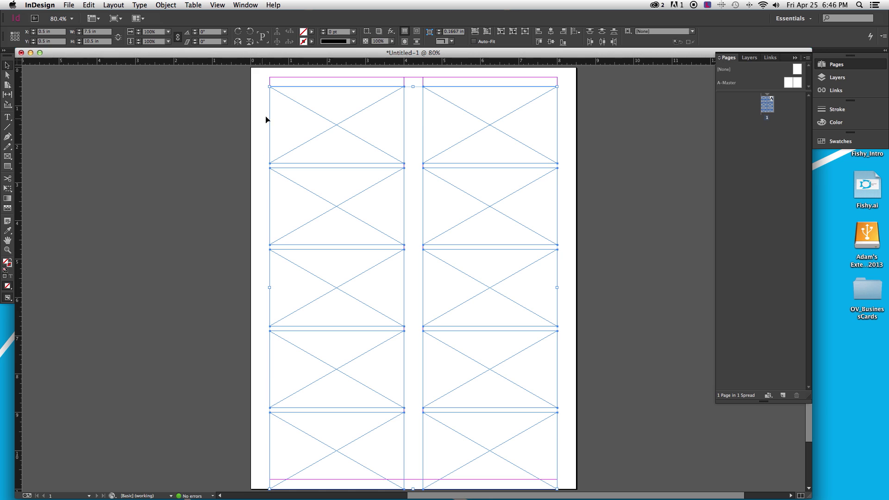
Nudge the frame grid up 0.25 in, then select and delete all ten frames.
left_click_drag(295, 114, 295, 110)
left_click(262, 135)
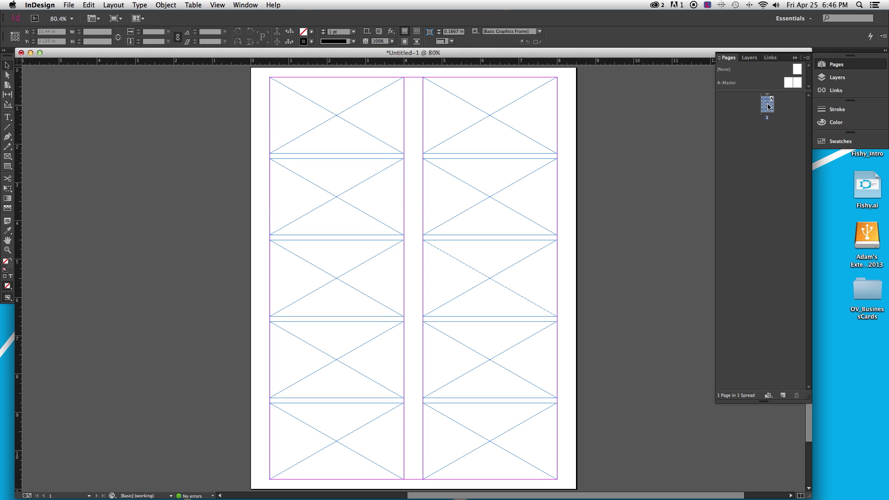
left_click_drag(258, 131, 566, 449)
key("Delete")
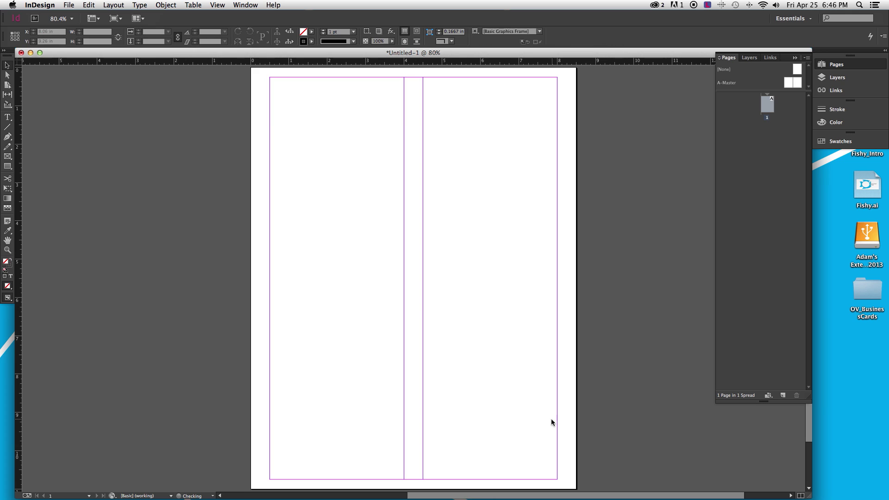
On A-Master, restore the frame grid and set 0.25 in top/bottom margins, 2 columns, 0.5 in gutter.
double_click(789, 85)
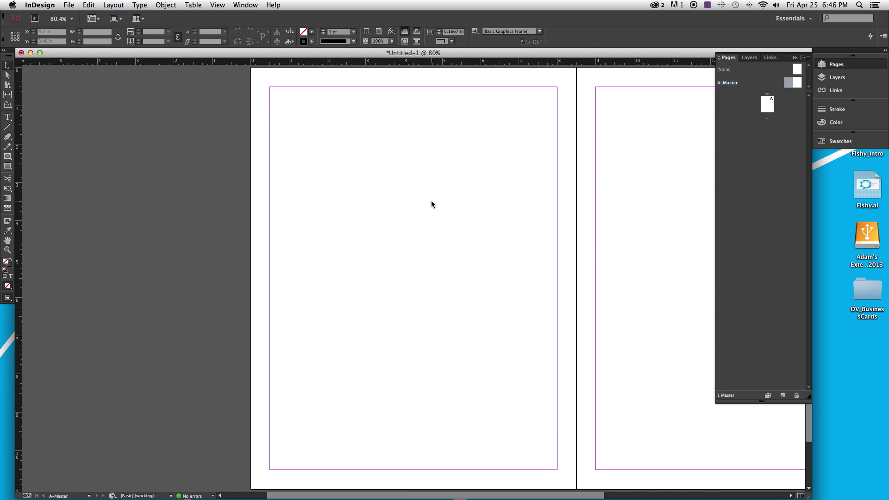
key("super+z")
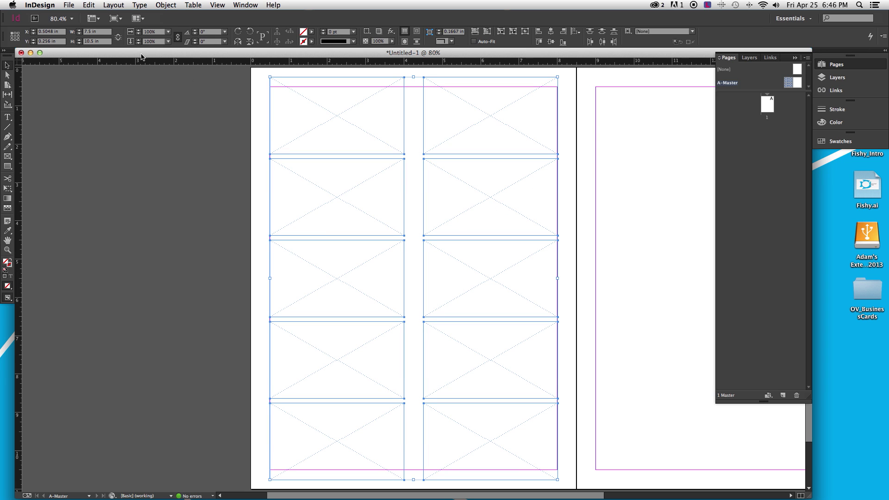
left_click(114, 5)
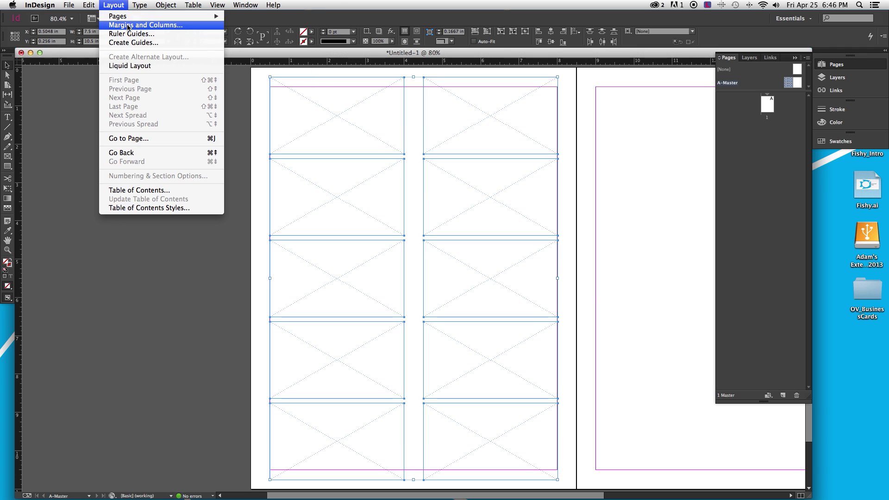
left_click(127, 25)
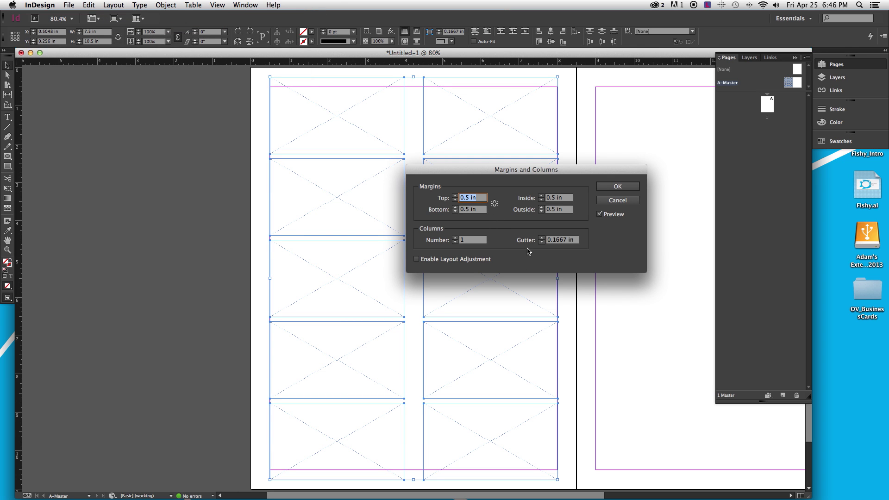
type(".25")
key("Tab")
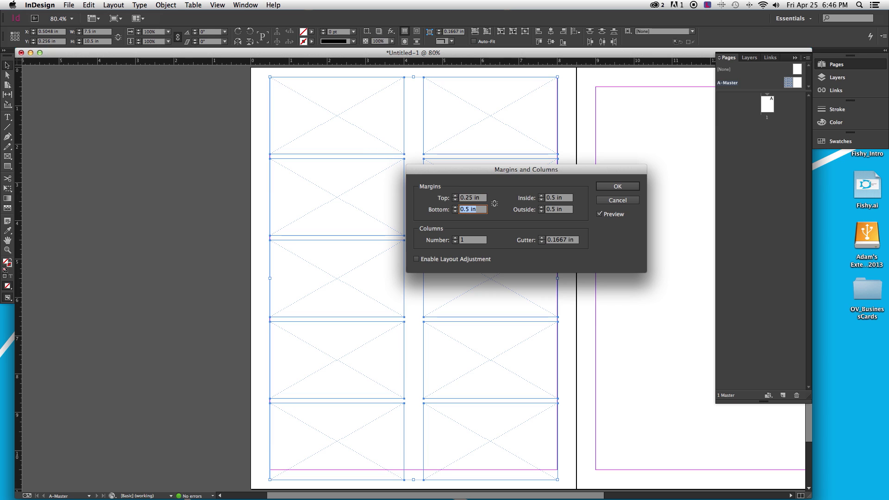
type(".25")
key("Tab")
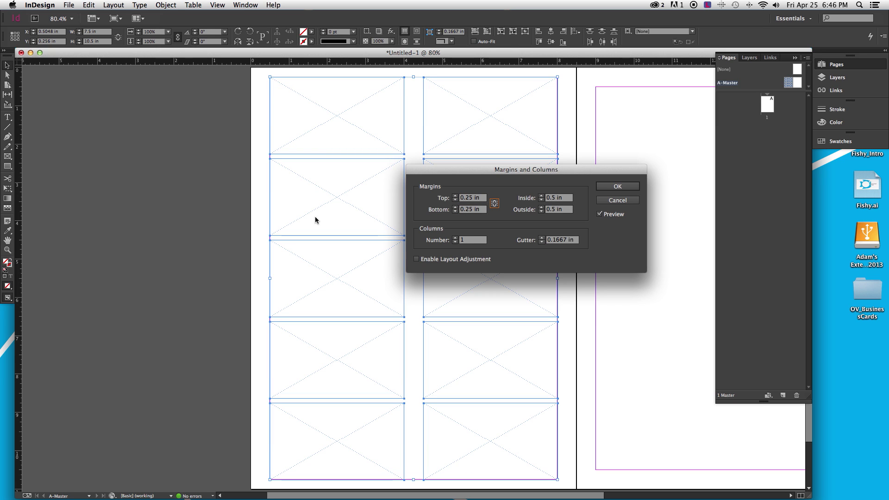
left_click(472, 241)
type("2")
left_click(579, 239)
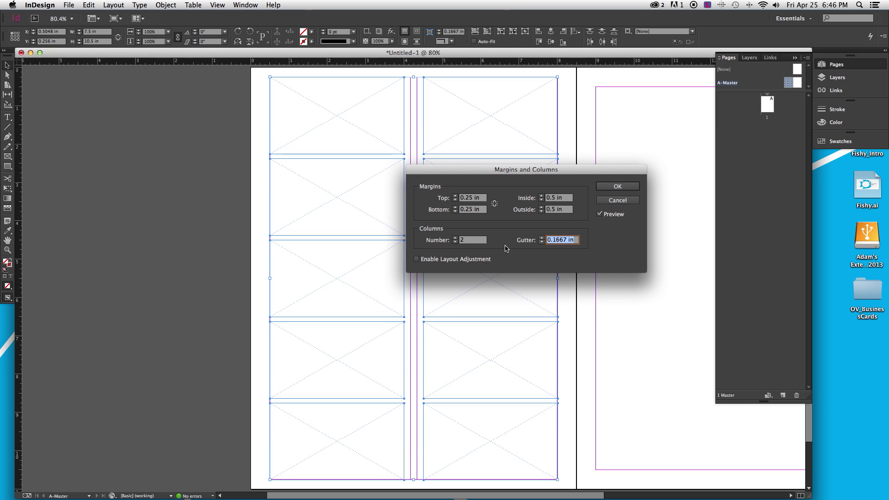
type(".5")
key("Return")
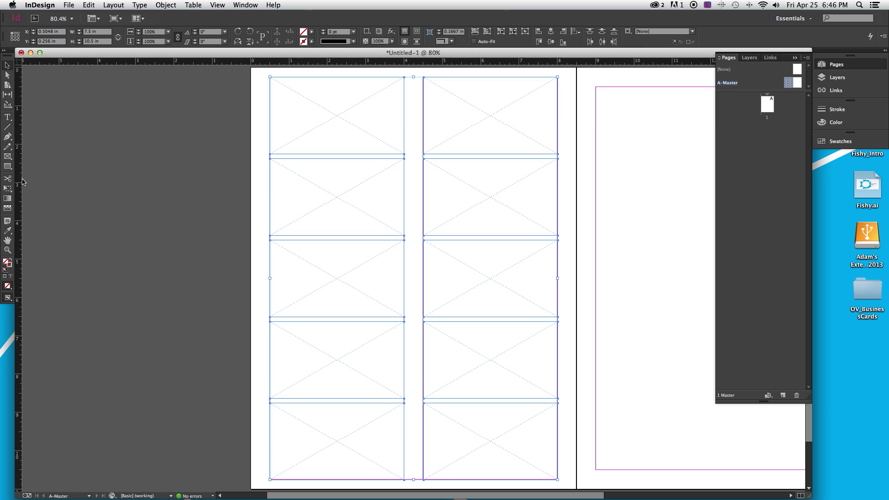
Nudge the top two right-column frames slightly left toward the gutter.
left_click(249, 114)
left_click(520, 153)
left_click(337, 116, "shift")
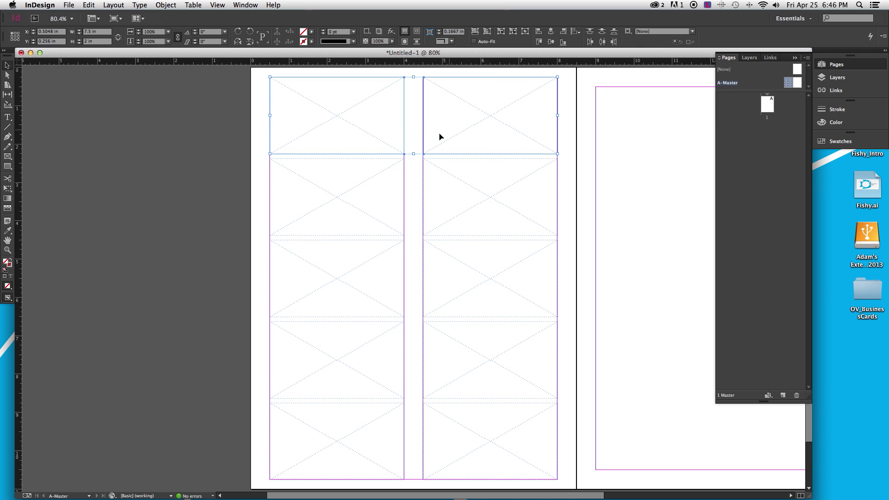
left_click(419, 142)
mouse_move(437, 139)
left_mouse_down()
mouse_move(426, 142)
mouse_move(438, 139)
left_mouse_up()
left_click_drag(440, 186, 437, 190)
left_click(419, 203)
Drag horizontal guides to the card row edges at Y 2.256, 2.381, 4.75, 6.42, 6.631 in and below.
left_click(393, 120)
left_click_drag(377, 62, 381, 155)
left_click_drag(387, 92, 385, 173)
left_click_drag(380, 61, 368, 235)
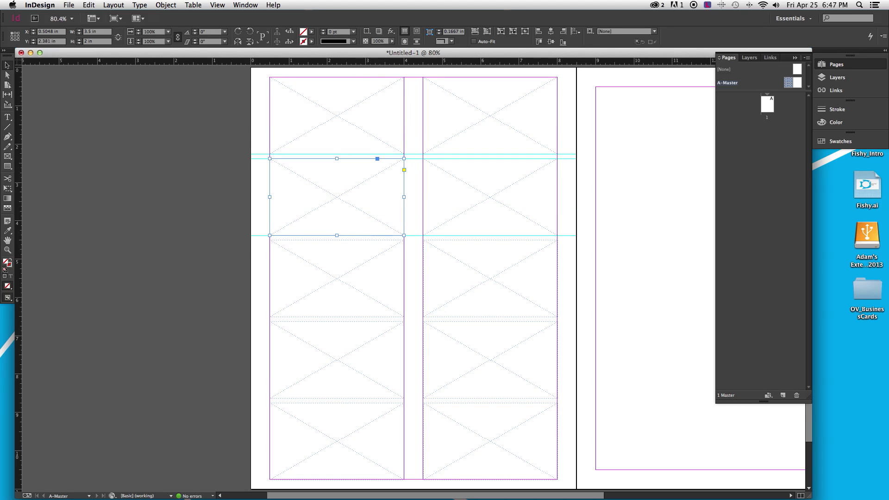
left_click_drag(373, 65, 389, 240)
left_click_drag(375, 64, 378, 320)
left_click_drag(374, 66, 379, 323)
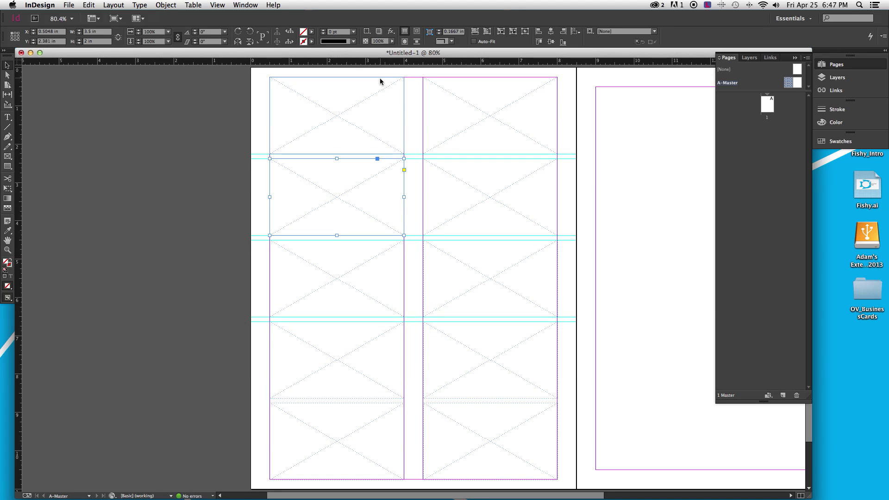
left_click_drag(380, 65, 372, 397)
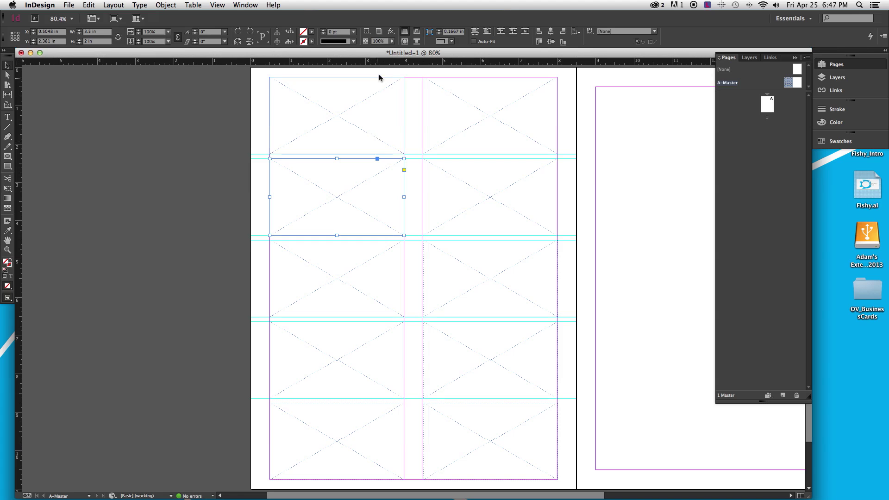
left_click_drag(381, 62, 385, 403)
Delete the placeholder frames row by row, from the bottom row up to the top.
left_click_drag(259, 430, 460, 438)
key("Delete")
left_click_drag(258, 359, 431, 348)
key("Delete")
left_click_drag(265, 277, 471, 284)
key("Delete")
left_click_drag(264, 201, 461, 216)
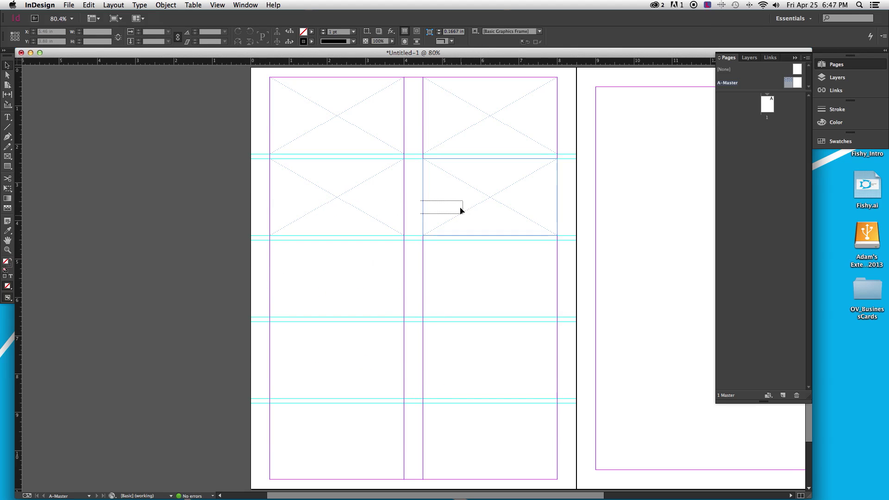
key("Delete")
left_click_drag(270, 120, 459, 148)
key("Delete")
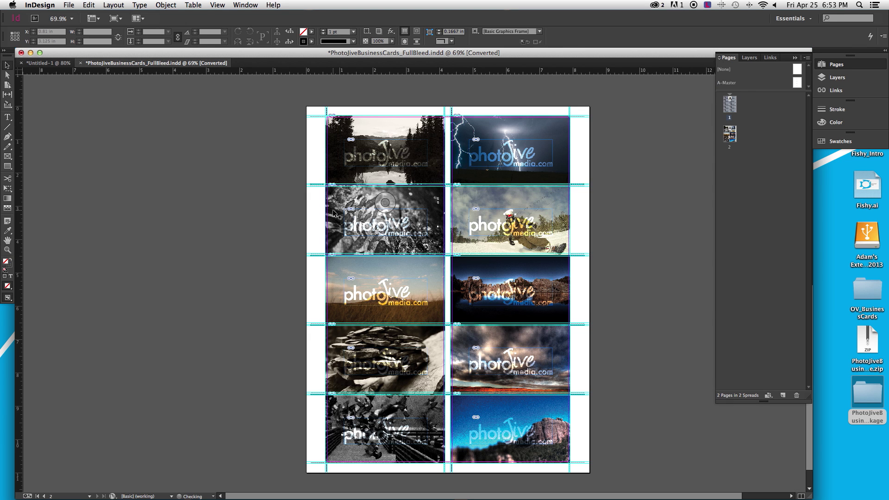
key("super+equal")
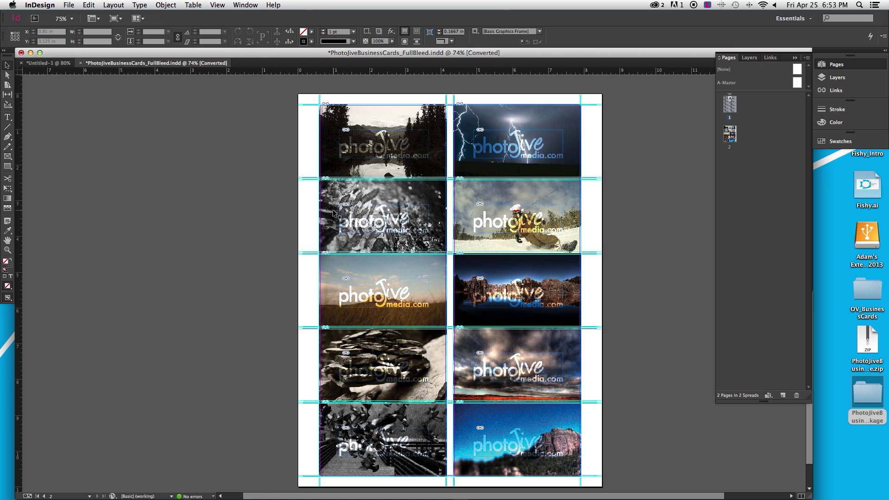
key("super+equal")
key("super+equal")
key("super+equal")
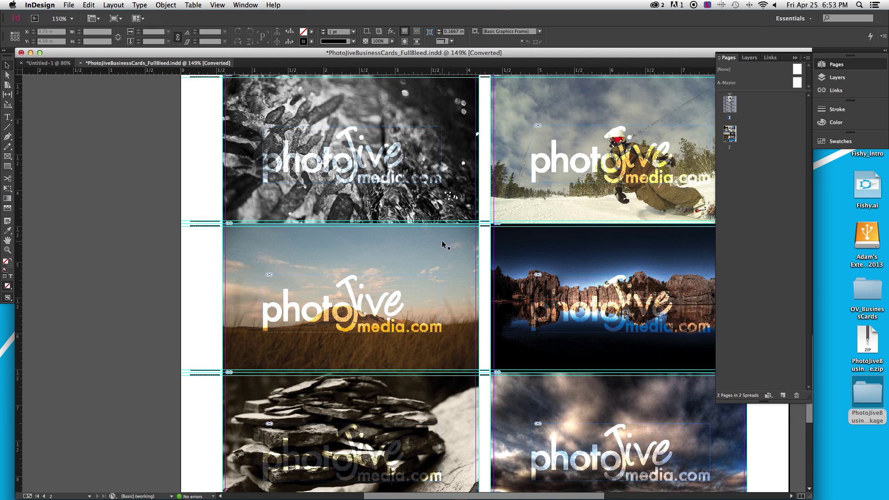
key("super+equal")
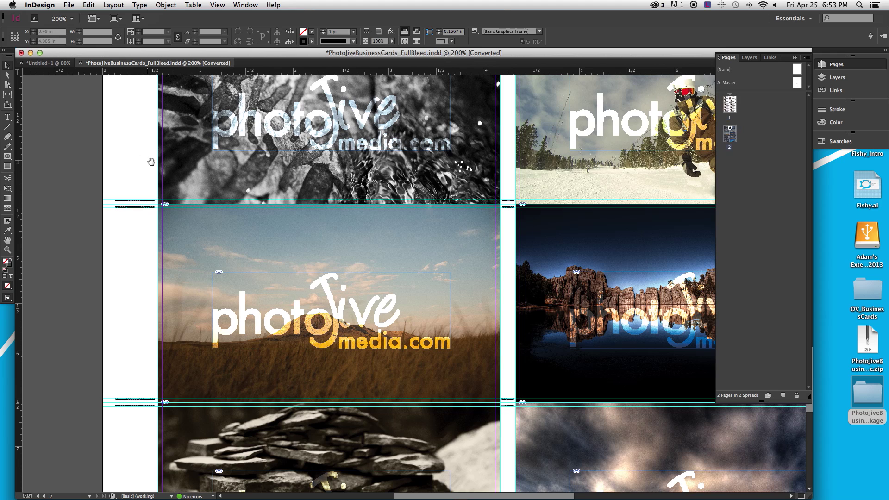
left_click_drag(154, 110, 184, 256)
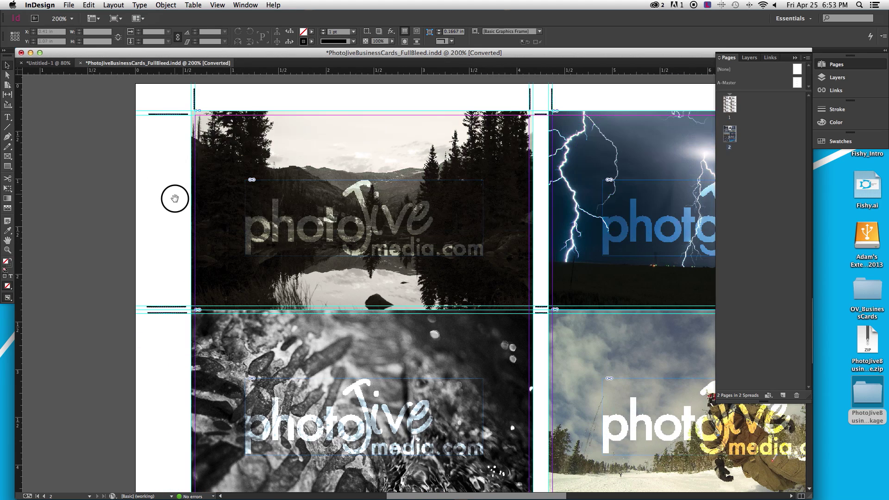
left_click_drag(174, 199, 185, 246)
left_click_drag(516, 153, 470, 153)
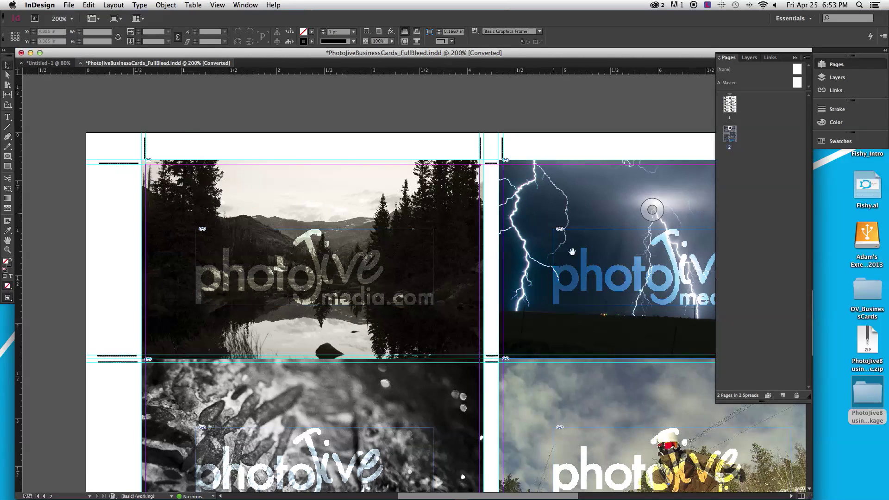
scroll(568, 272, "right", 5)
scroll(569, 272, "right", 2)
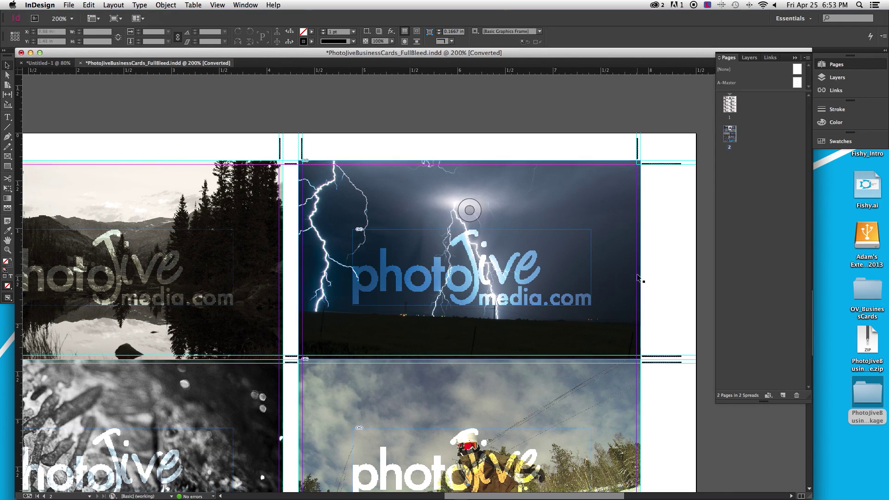
key("super+1")
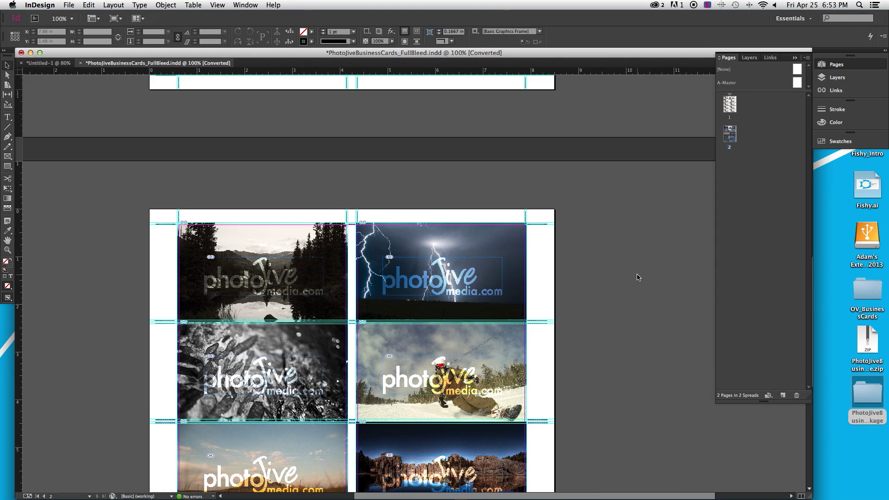
scroll(341, 292, "down", 5)
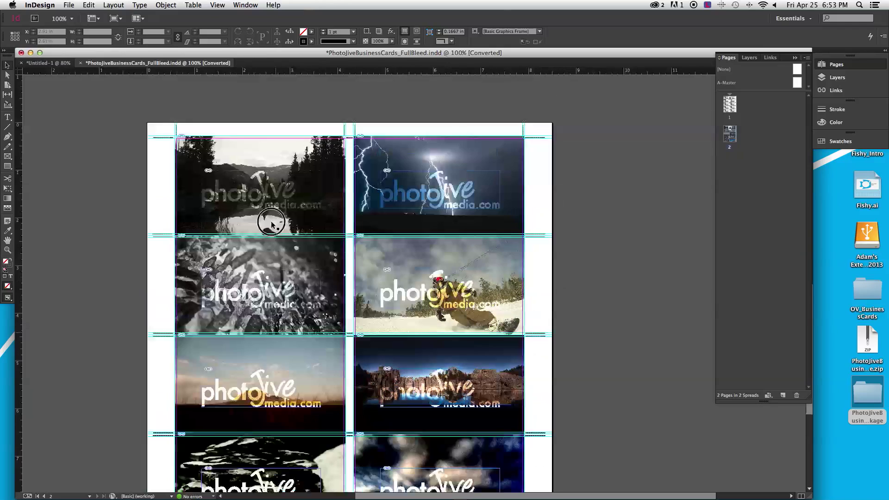
scroll(340, 293, "down", 2)
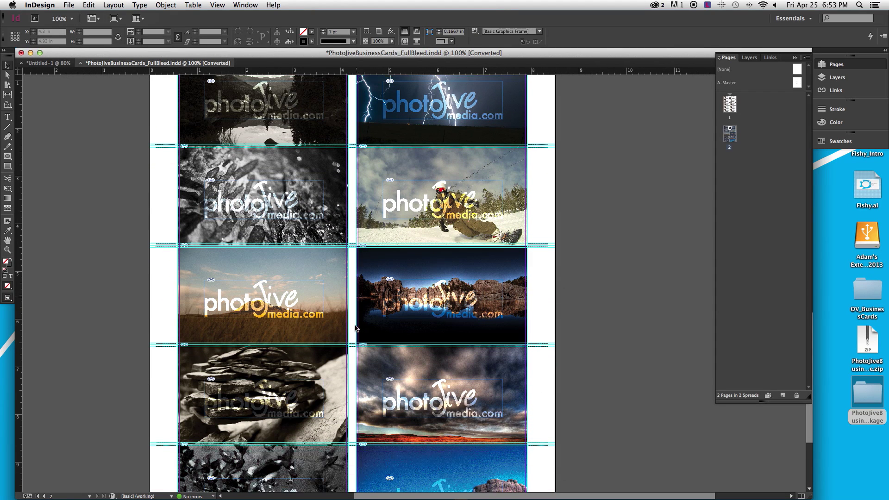
scroll(353, 327, "down", 3)
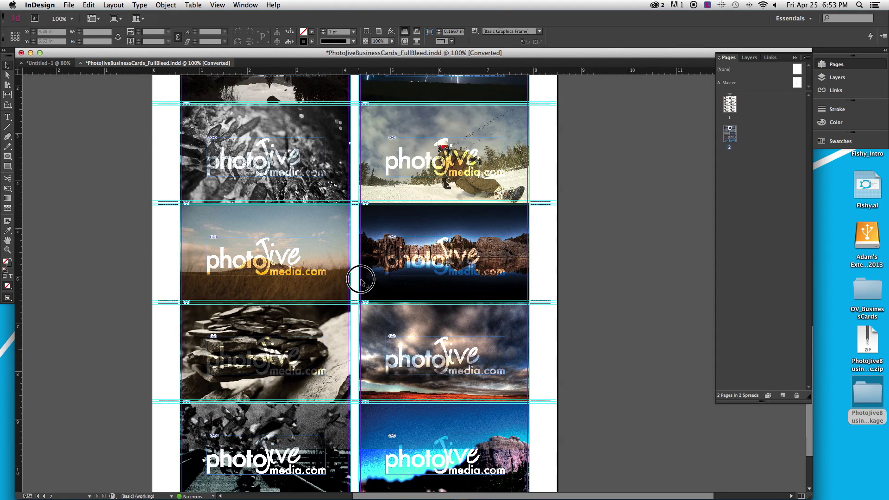
scroll(361, 271, "up", 4)
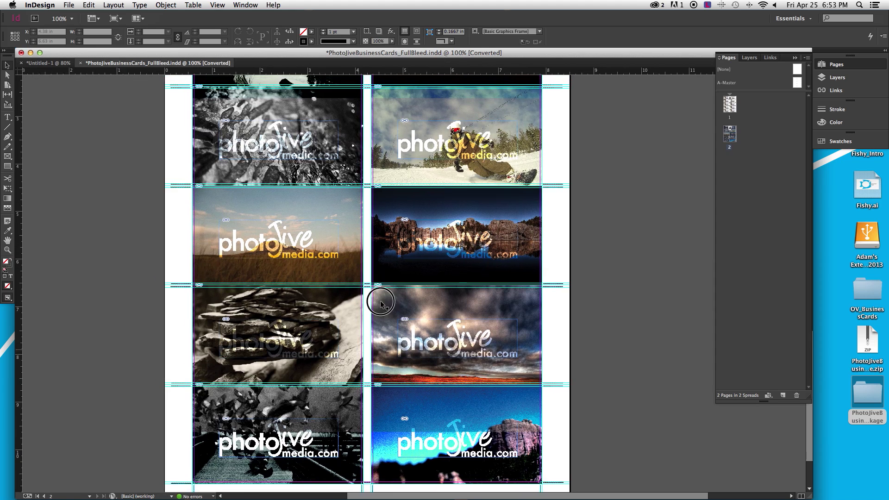
scroll(393, 391, "up", 2)
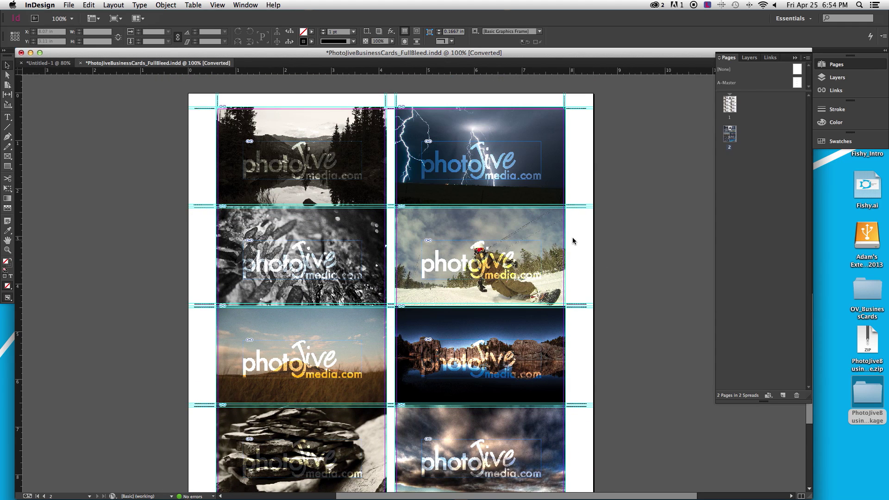
Return from page 2 to page 1, showing the card fronts with photo, logo and contact frames.
key("shift+Page_Up")
left_click_drag(428, 199, 436, 191)
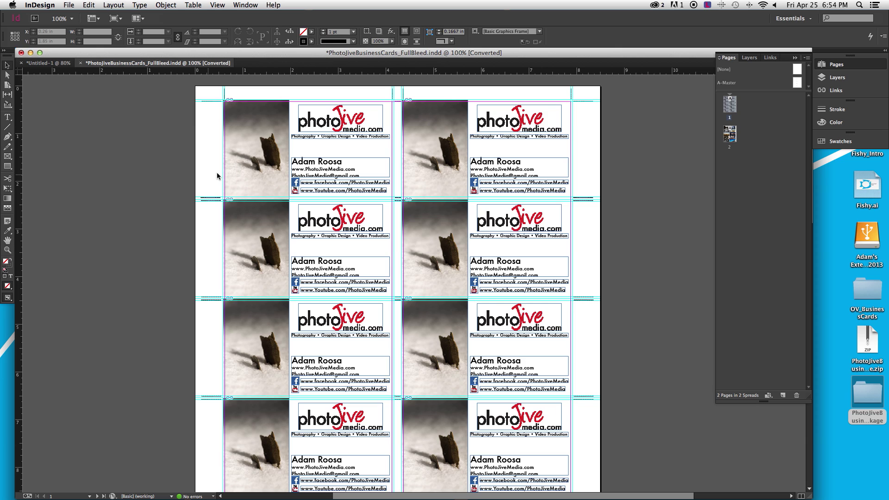
Save the layout as OV_BusCards_FullBleed in Desktop > OV_BusinessCards, then return to Untitled-1.
key("super+s")
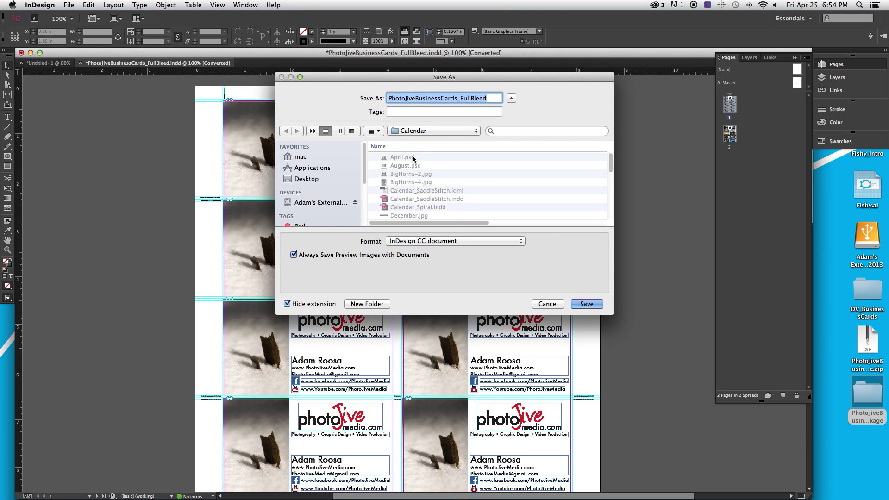
left_click(306, 178)
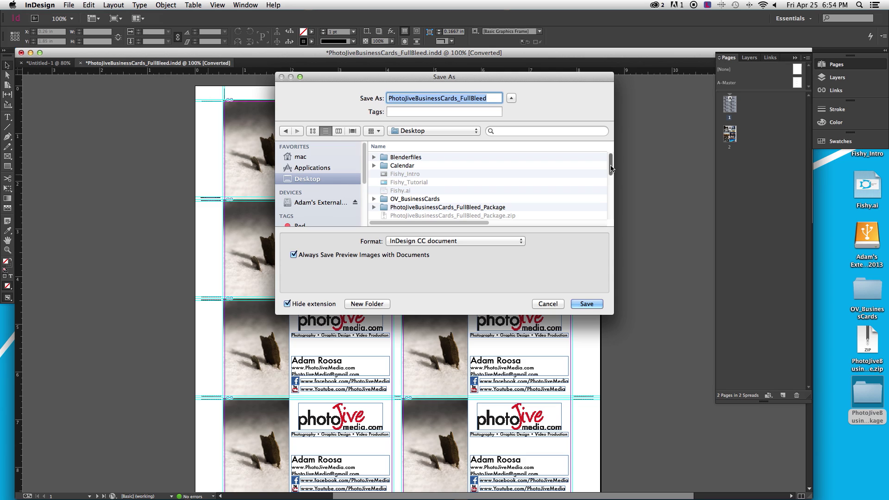
double_click(419, 199)
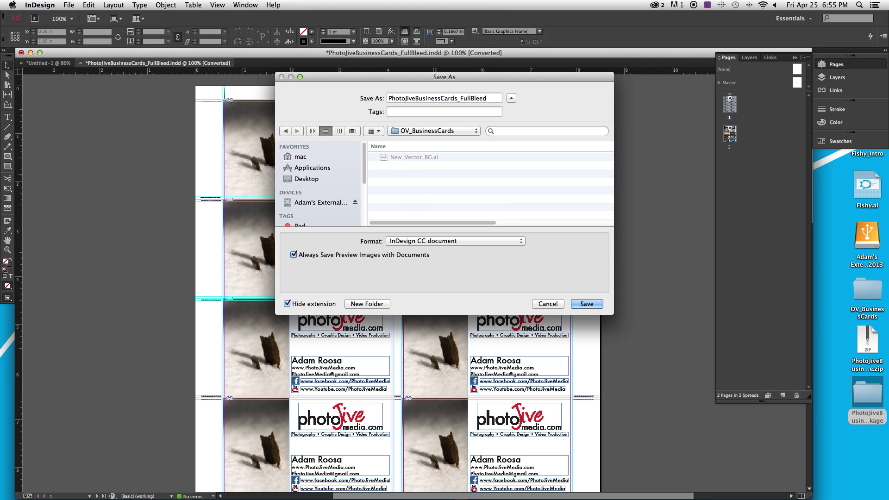
left_click(485, 97)
left_click_drag(485, 98, 369, 99)
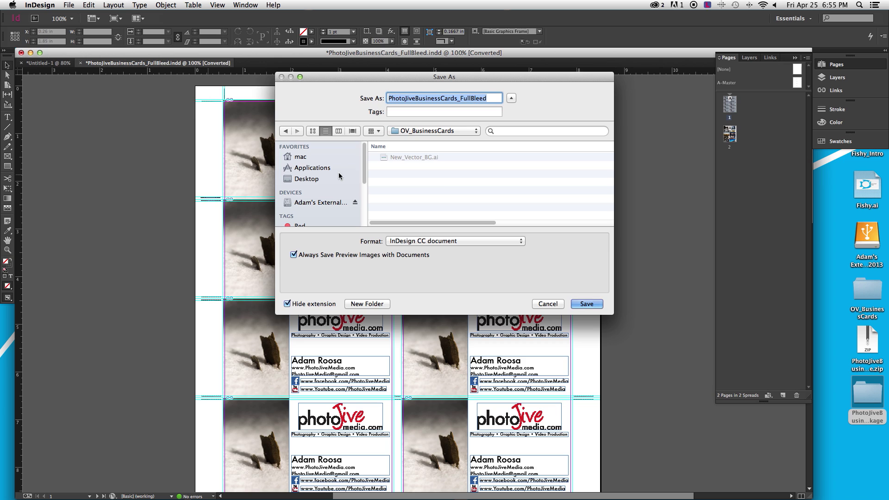
type("OV")
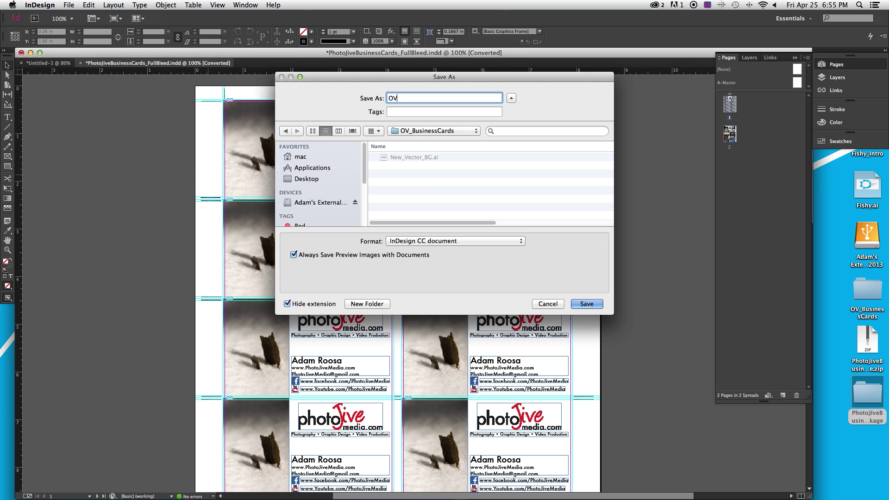
type("_BusiCards_FullBleed")
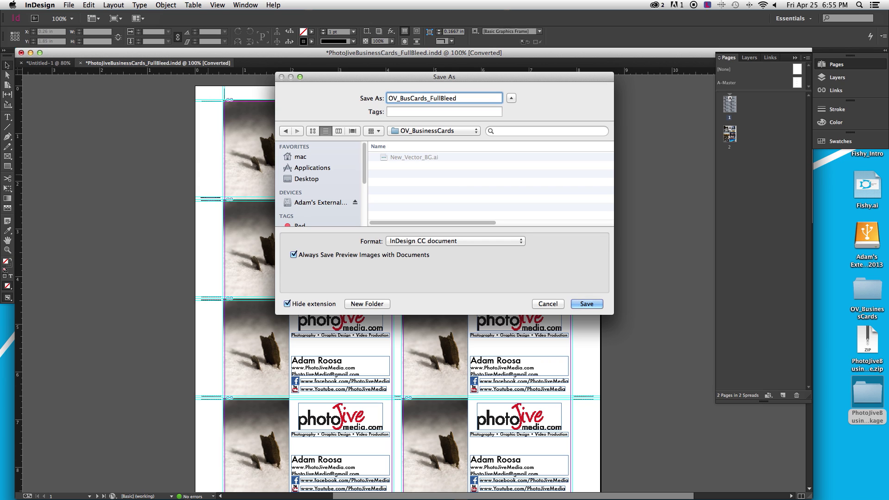
left_click(584, 304)
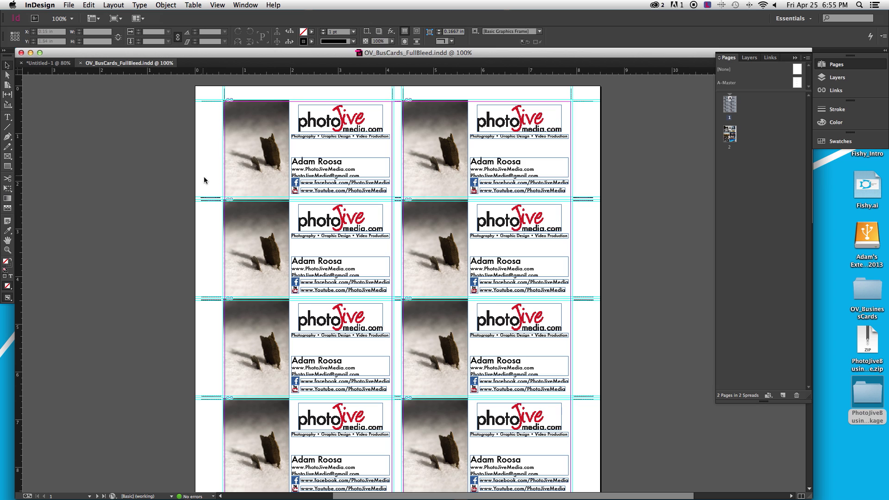
left_click(32, 63)
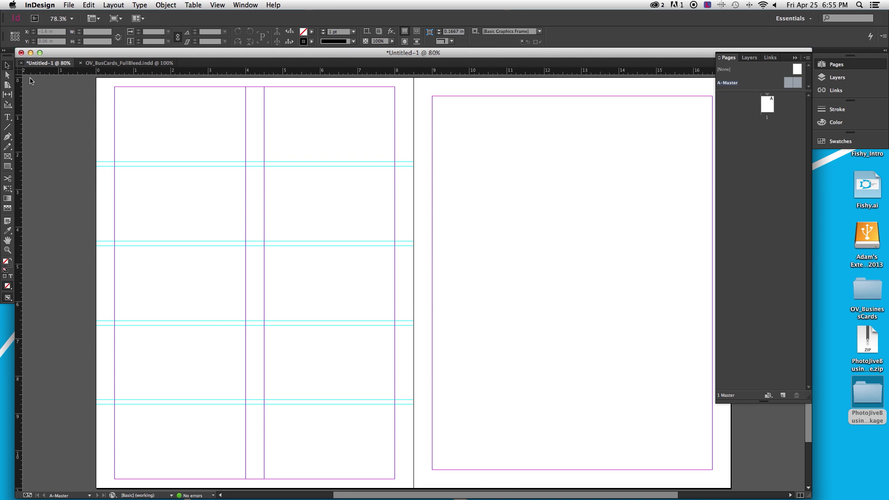
Close Untitled-1 without saving and open the A-Master page for editing.
left_click(21, 65)
left_click(459, 270)
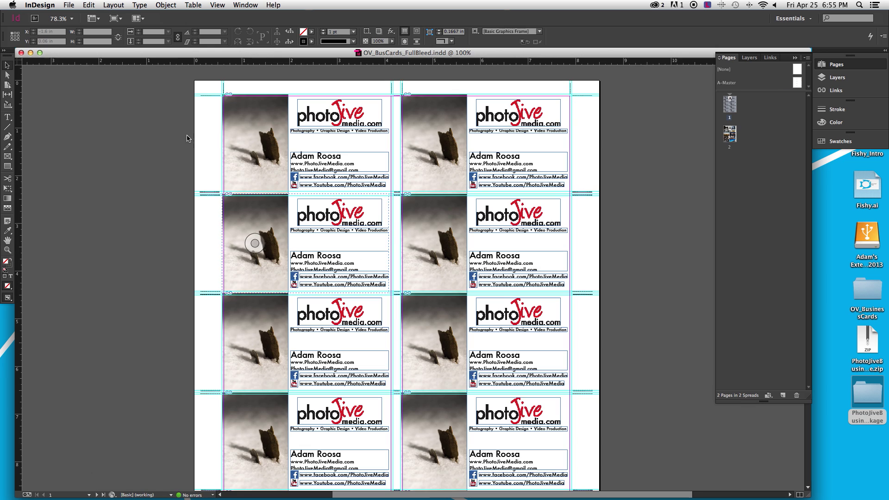
left_click(432, 144)
left_click(794, 82)
double_click(794, 82)
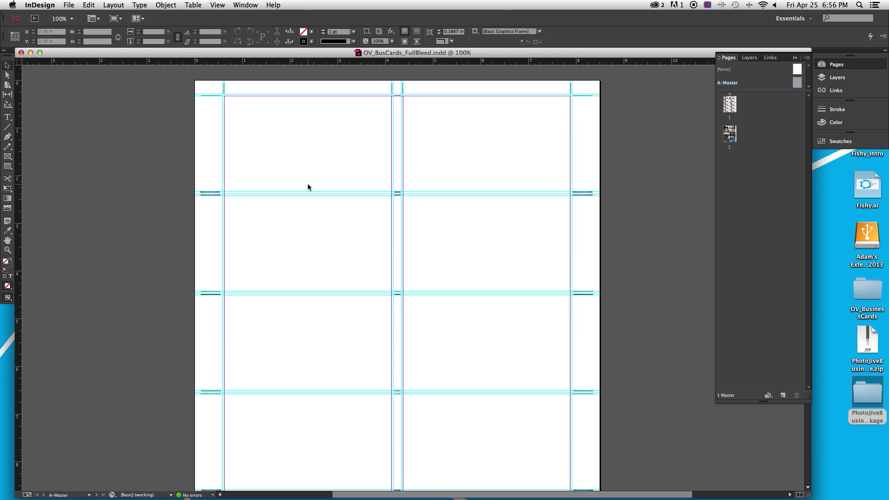
Zoom in and draw a roughly 3.5 × 2 in frame over the top-left card cell.
key("super+equal")
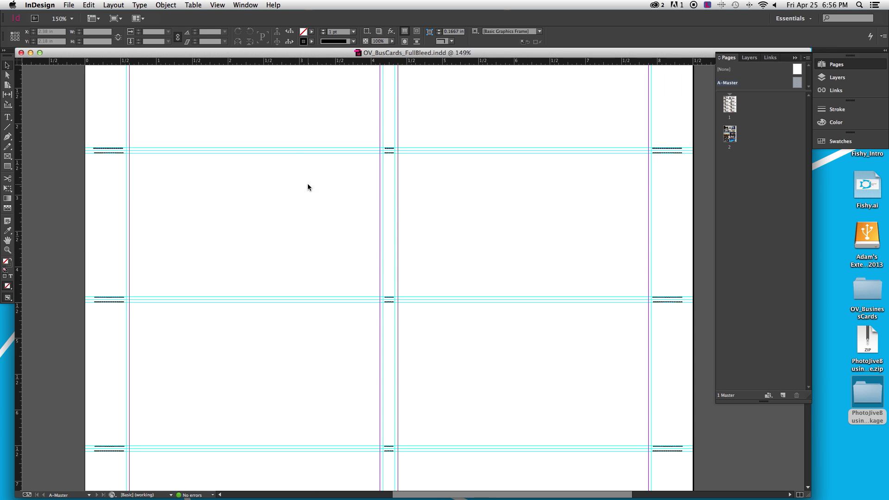
left_click_drag(292, 138, 331, 299)
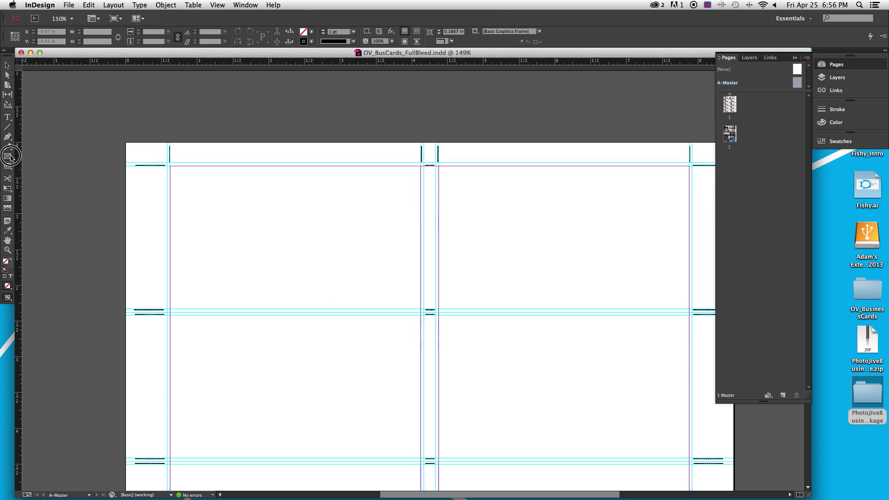
left_click_drag(170, 166, 421, 309)
Position the new frame with its left edge at 0.625 in and top edge at 0.35 in.
left_click(7, 66)
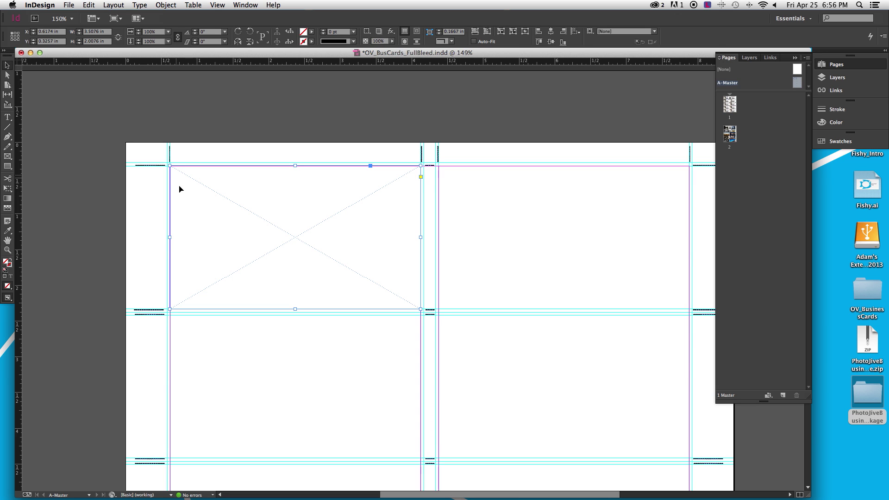
key("super+equal")
key("super+equal")
key("super+equal")
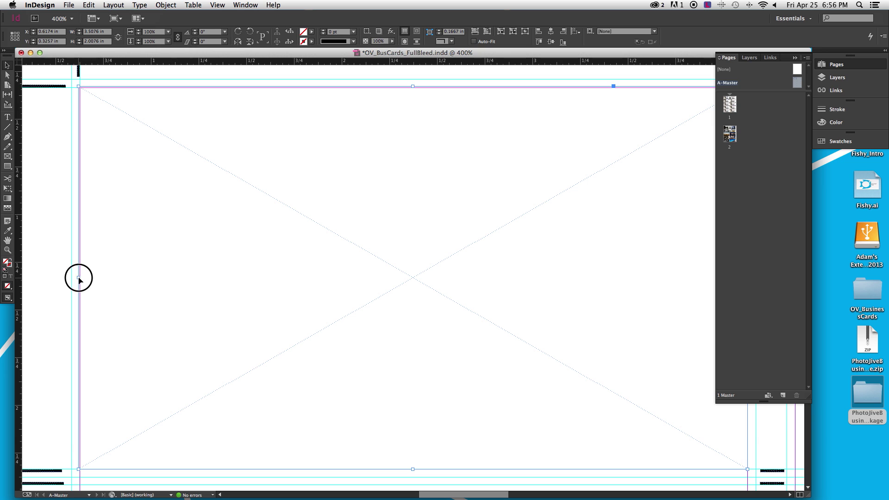
left_click_drag(79, 278, 80, 278)
left_click_drag(413, 87, 414, 88)
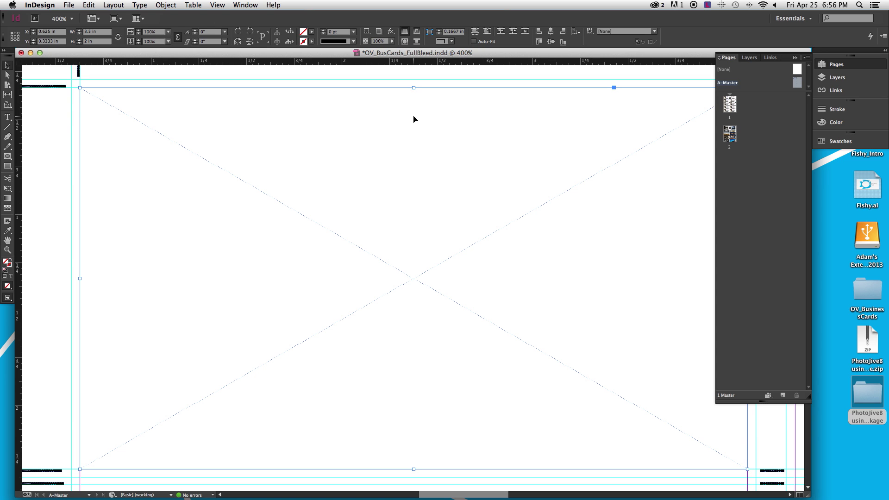
Zoom out to 100% and copy the empty frame into the top-right card cell.
key("super+minus")
key("super+minus")
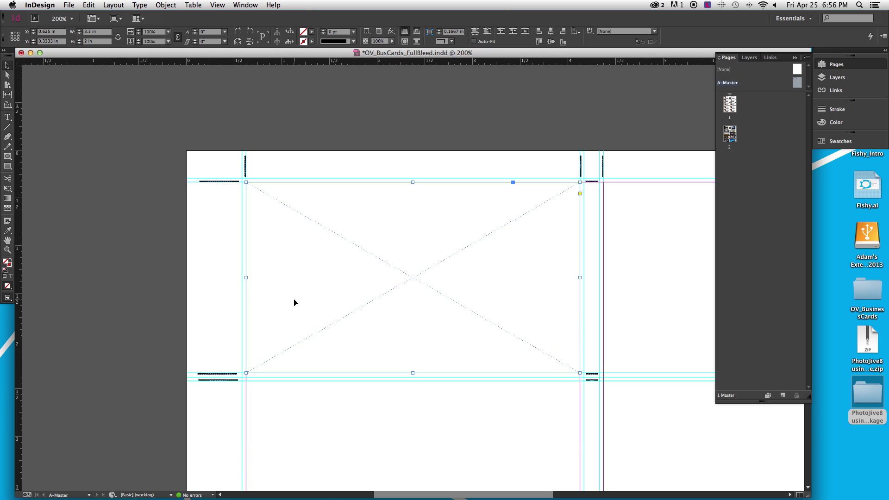
key("super+1")
scroll(383, 273, "down", 3)
scroll(383, 274, "right", 3)
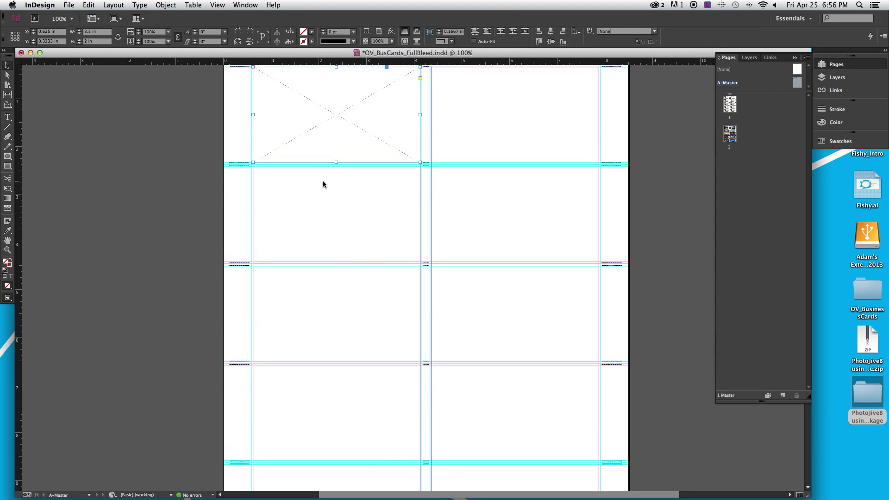
left_click_drag(279, 94, 456, 98)
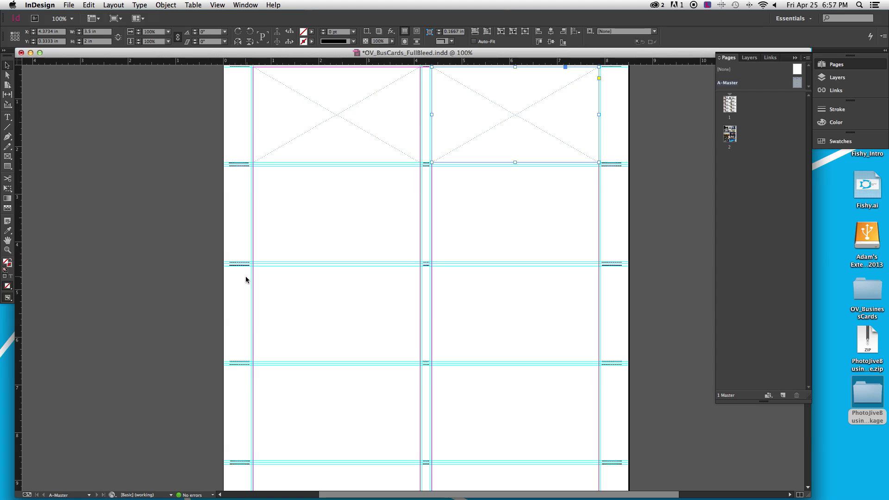
Delete the top-left and top-right empty placeholder frames from the master page.
left_click(242, 214)
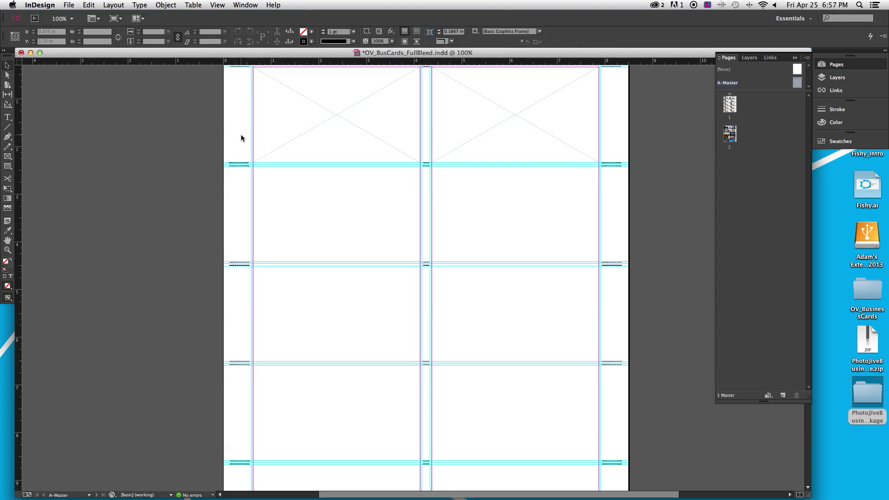
left_click(301, 137)
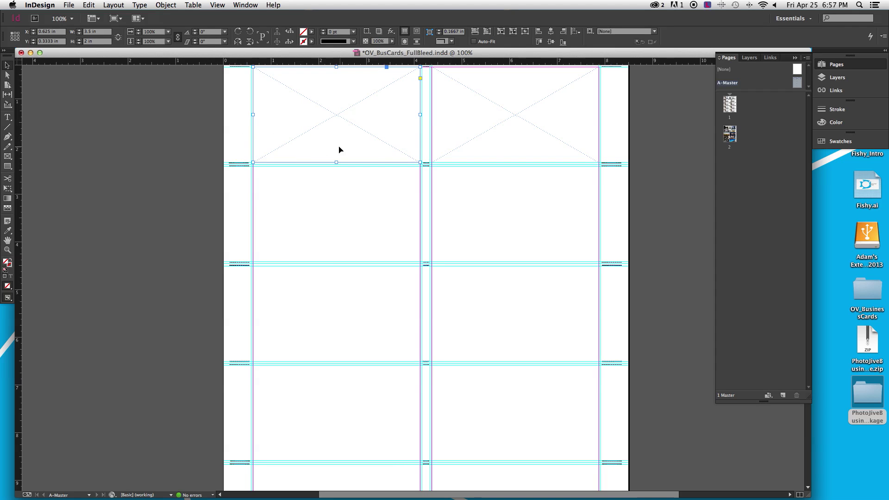
key("Delete")
left_click(494, 145)
key("Delete")
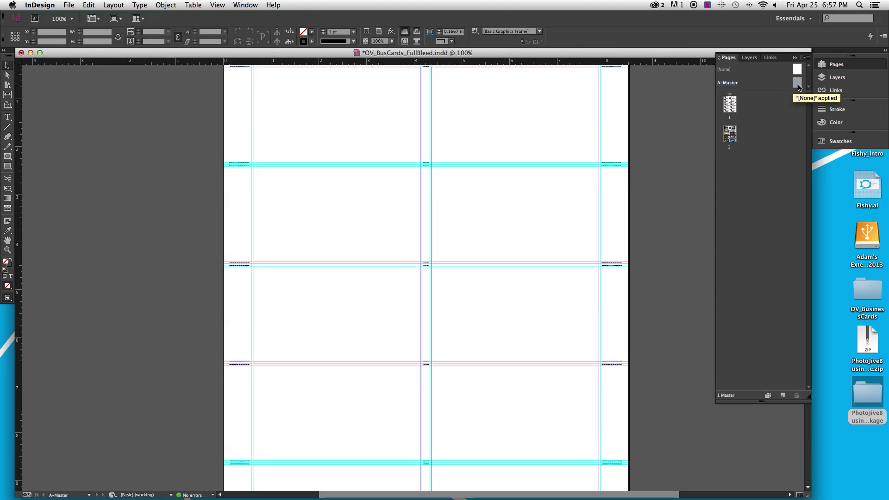
Go to page 1 and undo an accidental rotation of the second-row right card.
double_click(730, 107)
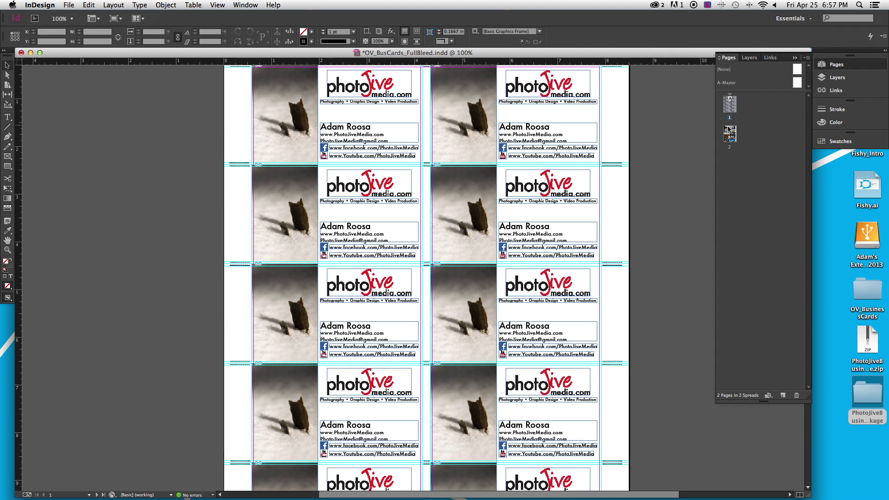
left_click_drag(610, 170, 615, 166)
left_click(613, 166)
left_click(611, 161)
left_click(604, 162)
left_click(596, 169)
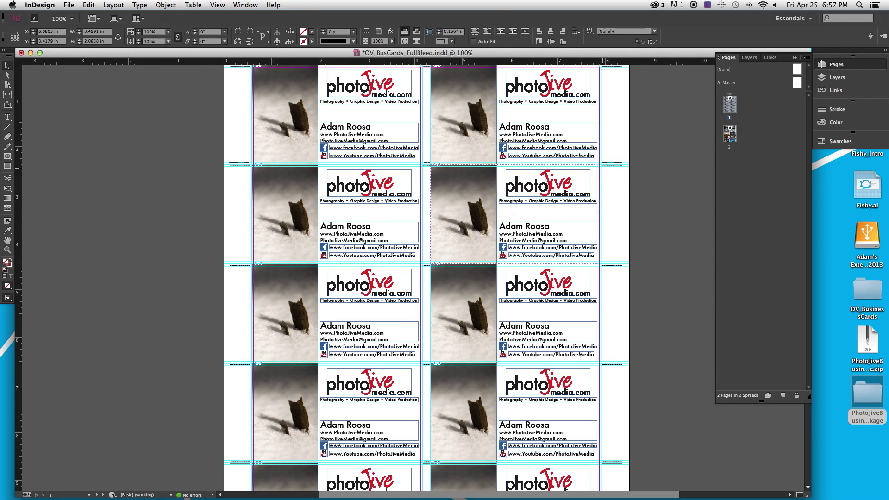
left_click_drag(602, 166, 615, 178)
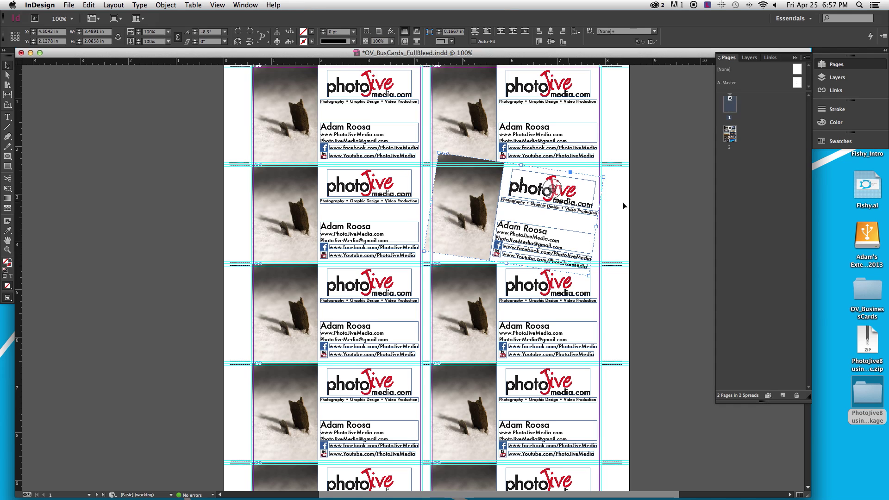
key("super+z")
left_click(616, 190)
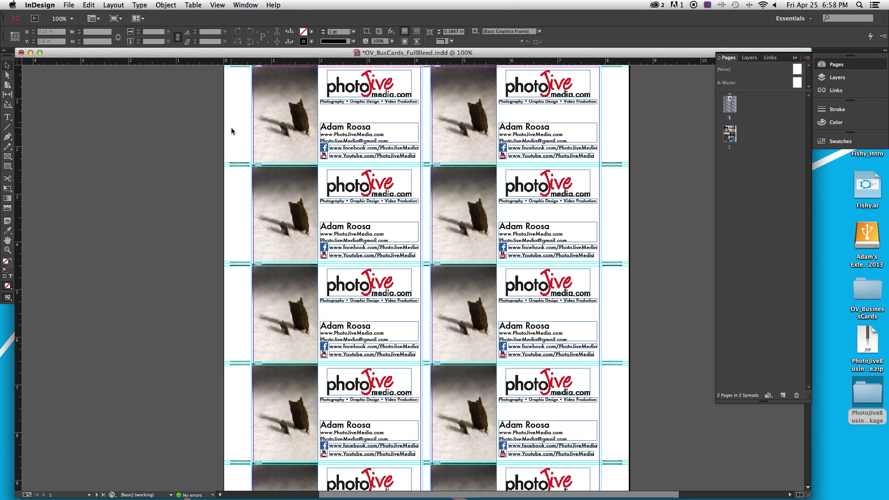
Delete the top-left, second-row and both fourth-row business cards on page 1.
left_click(306, 141)
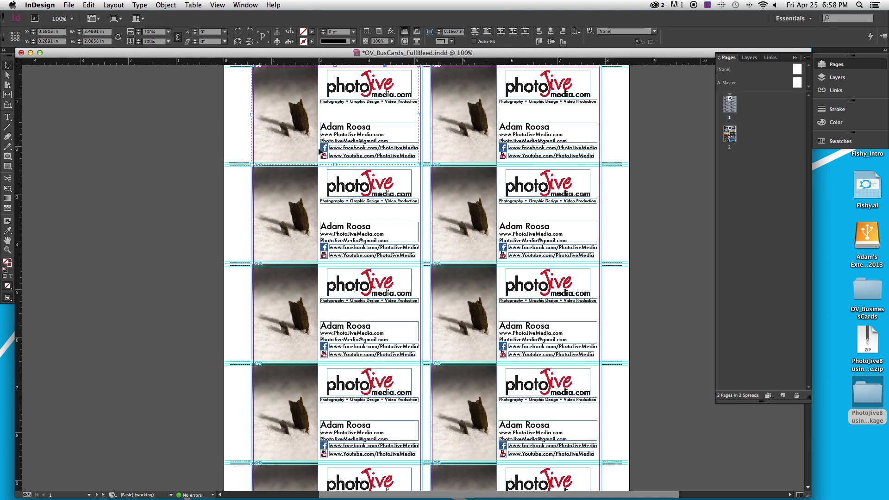
key("BackSpace")
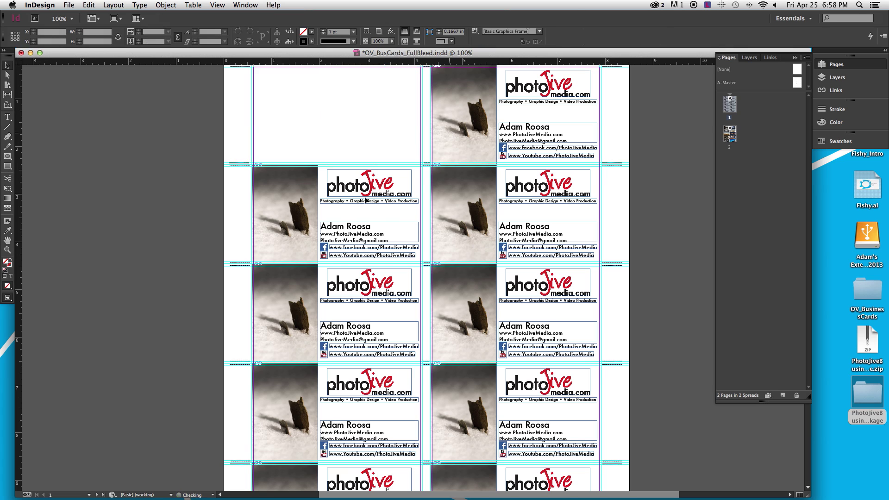
left_click_drag(288, 214, 466, 214)
key("BackSpace")
left_click(463, 412)
key("BackSpace")
left_click(369, 480)
key("BackSpace")
Clear the remaining fifth-row and right-side cards from page 1.
key("BackSpace")
key("BackSpace")
left_click(443, 374)
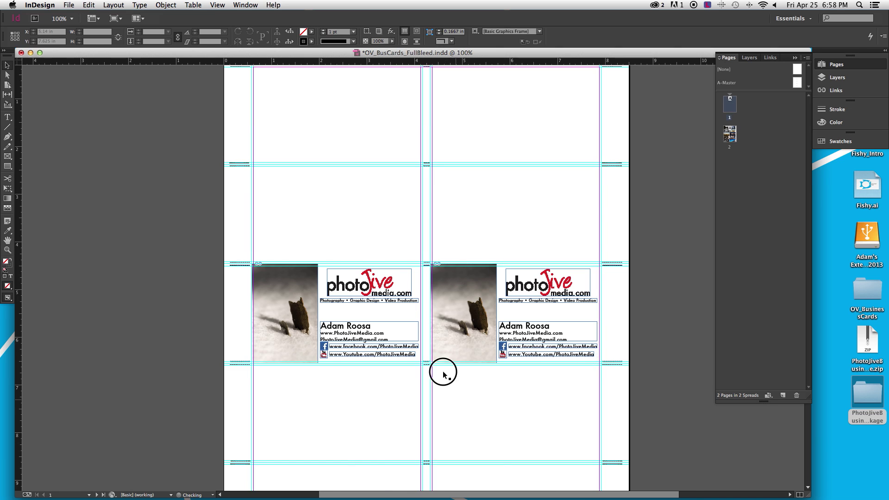
scroll(438, 333, "down", 5)
scroll(439, 333, "right", 2)
left_click(410, 255)
key("BackSpace")
left_click(272, 254)
key("BackSpace")
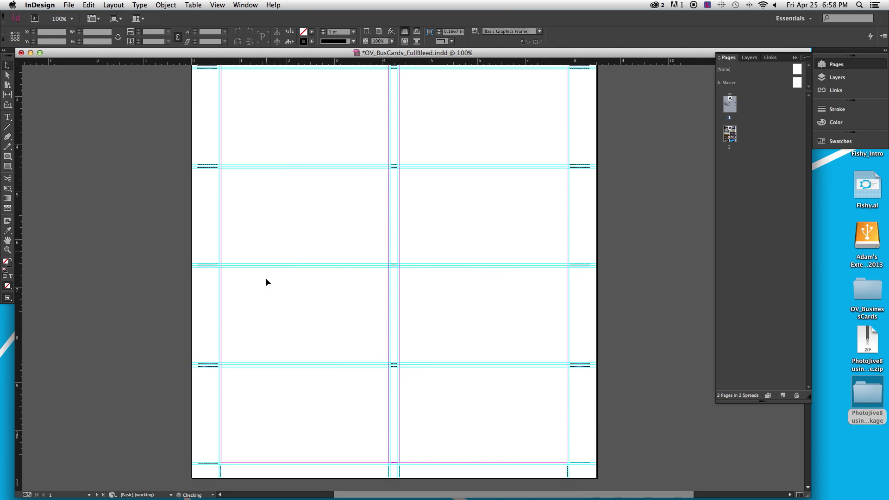
left_click_drag(307, 198, 429, 121)
scroll(235, 278, "down", 5)
scroll(235, 278, "left", 1)
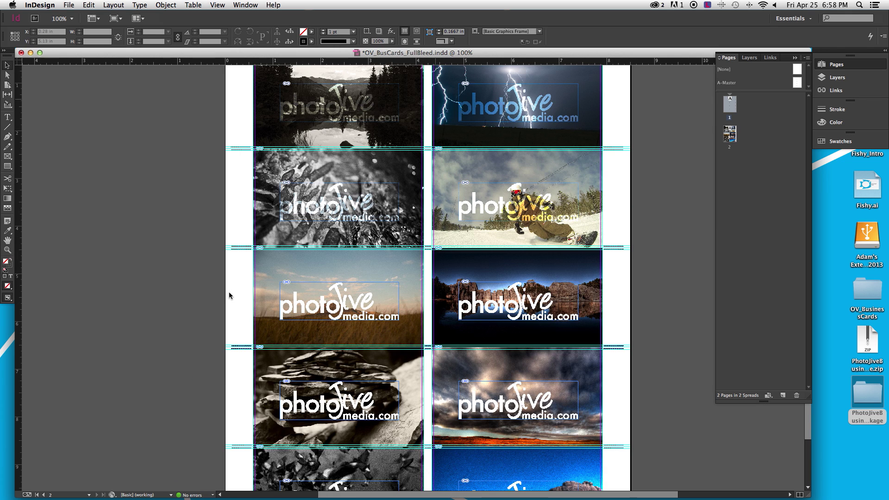
Delete the top-left, lightning, snowboarder, dark rocks, sunset and lake photo cards on page 2.
left_click_drag(241, 100, 327, 135)
key("Delete")
left_click_drag(611, 113, 597, 134)
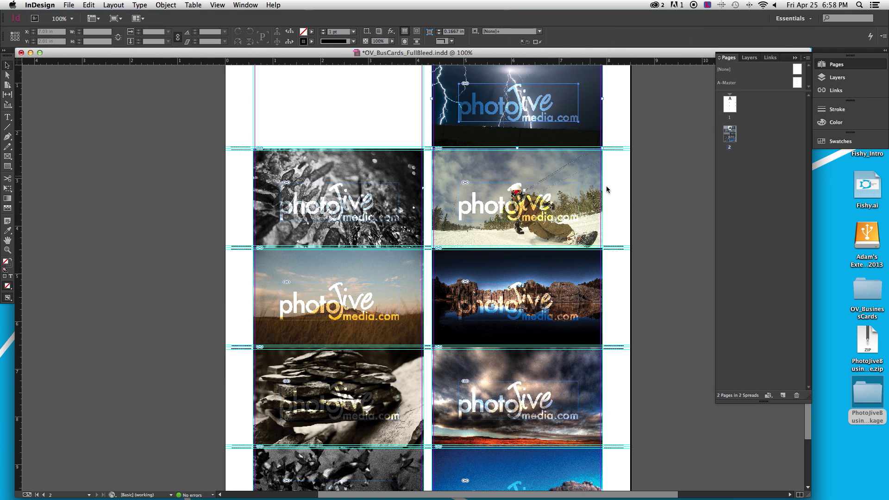
key("Delete")
left_click_drag(606, 191, 565, 225)
key("Delete")
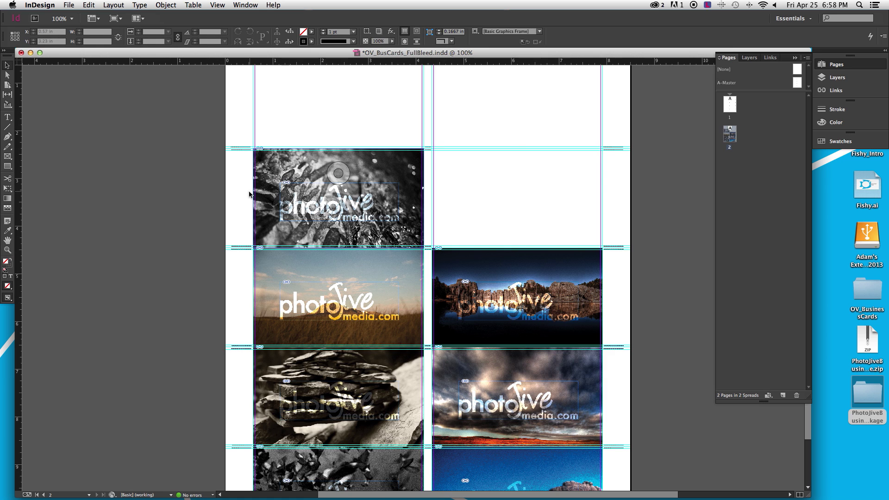
left_click_drag(249, 194, 248, 204)
key("Delete")
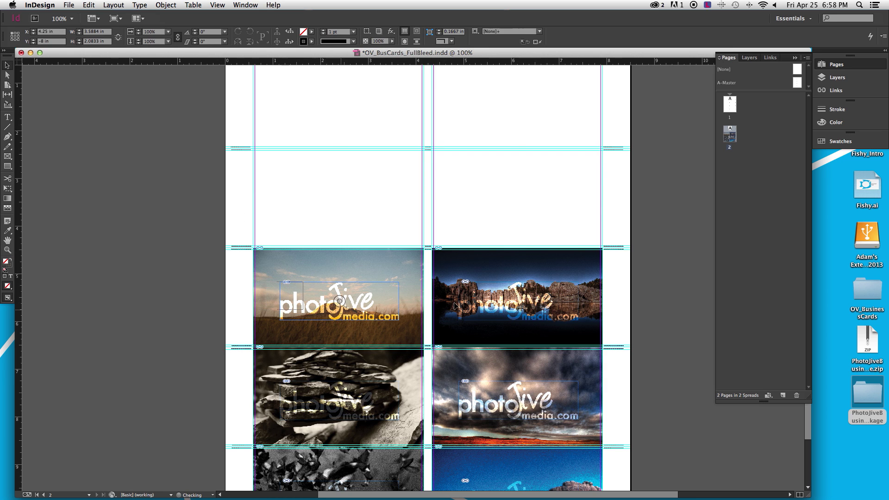
key("Delete")
left_click_drag(623, 283, 602, 316)
key("Delete")
Delete the cloud, stacked rocks and both bottom-row photo cards on page 2.
left_click_drag(607, 394, 567, 411)
key("Delete")
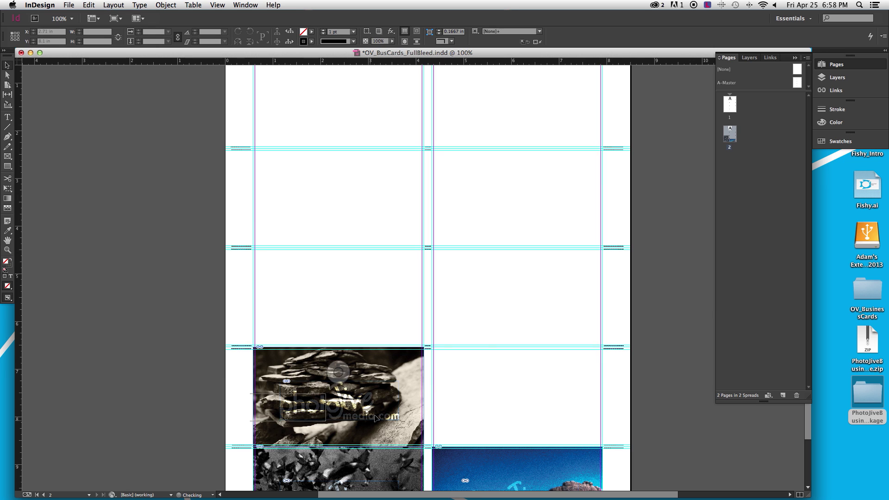
left_click(375, 418)
key("Delete")
scroll(480, 380, "down", 4)
scroll(479, 379, "right", 3)
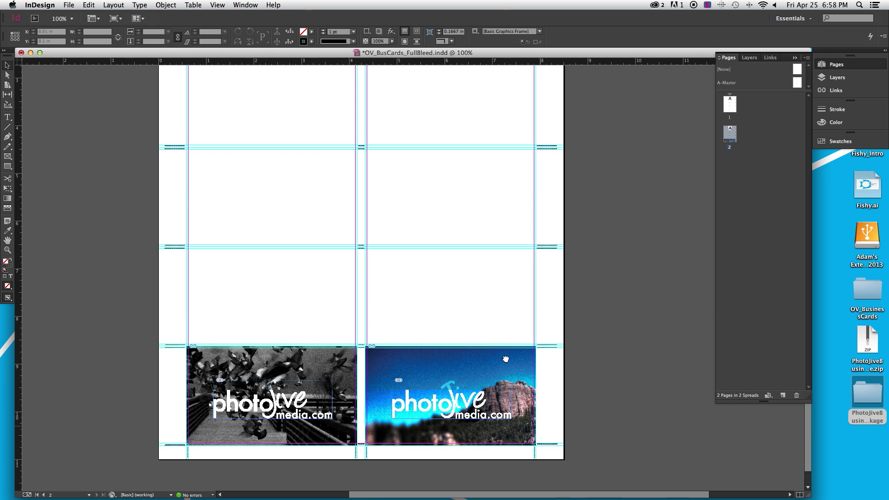
left_click(480, 412)
key("Delete")
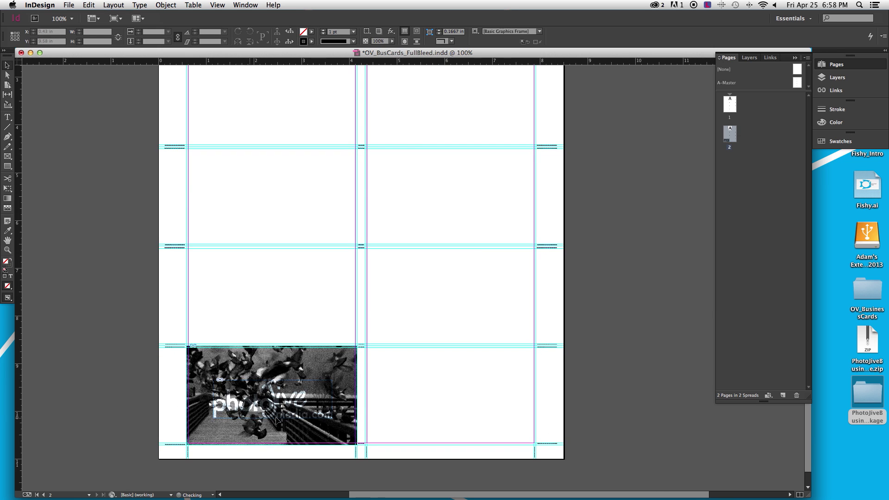
left_click(276, 420)
key("Delete")
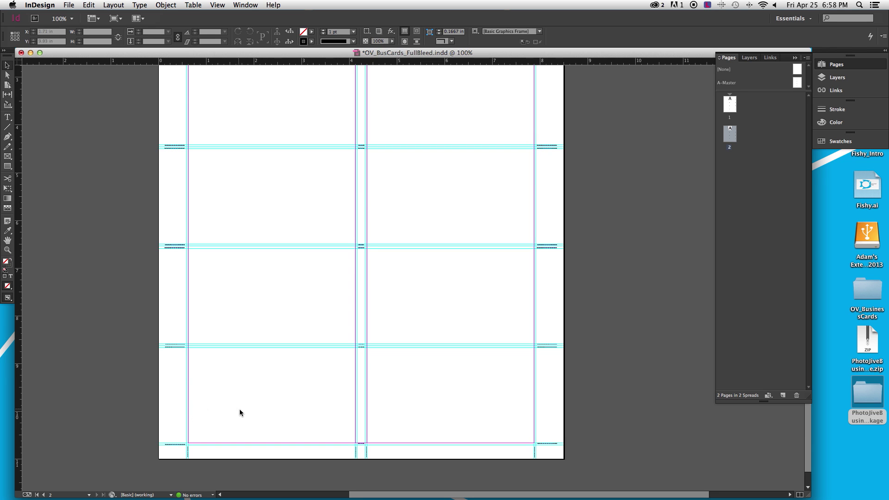
Save OV_BusCards_FullBleed with both pages left as a blank grid of card guides.
left_click_drag(318, 272, 352, 467)
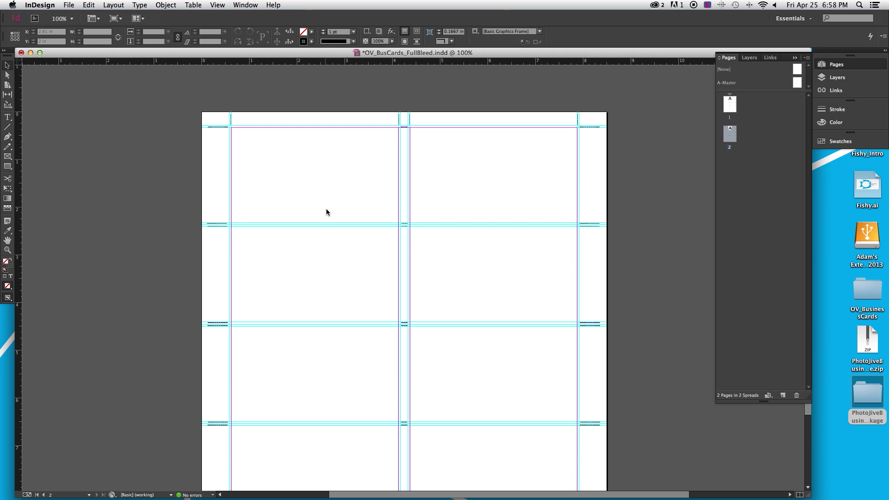
key("super+s")
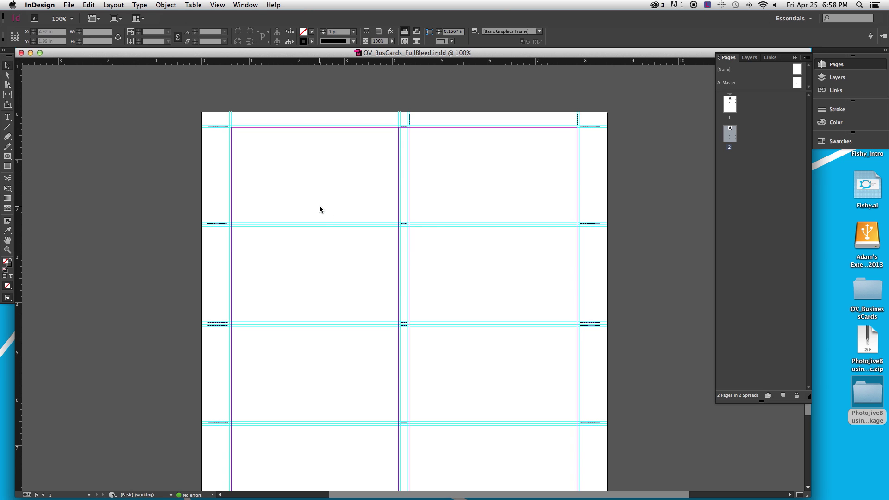